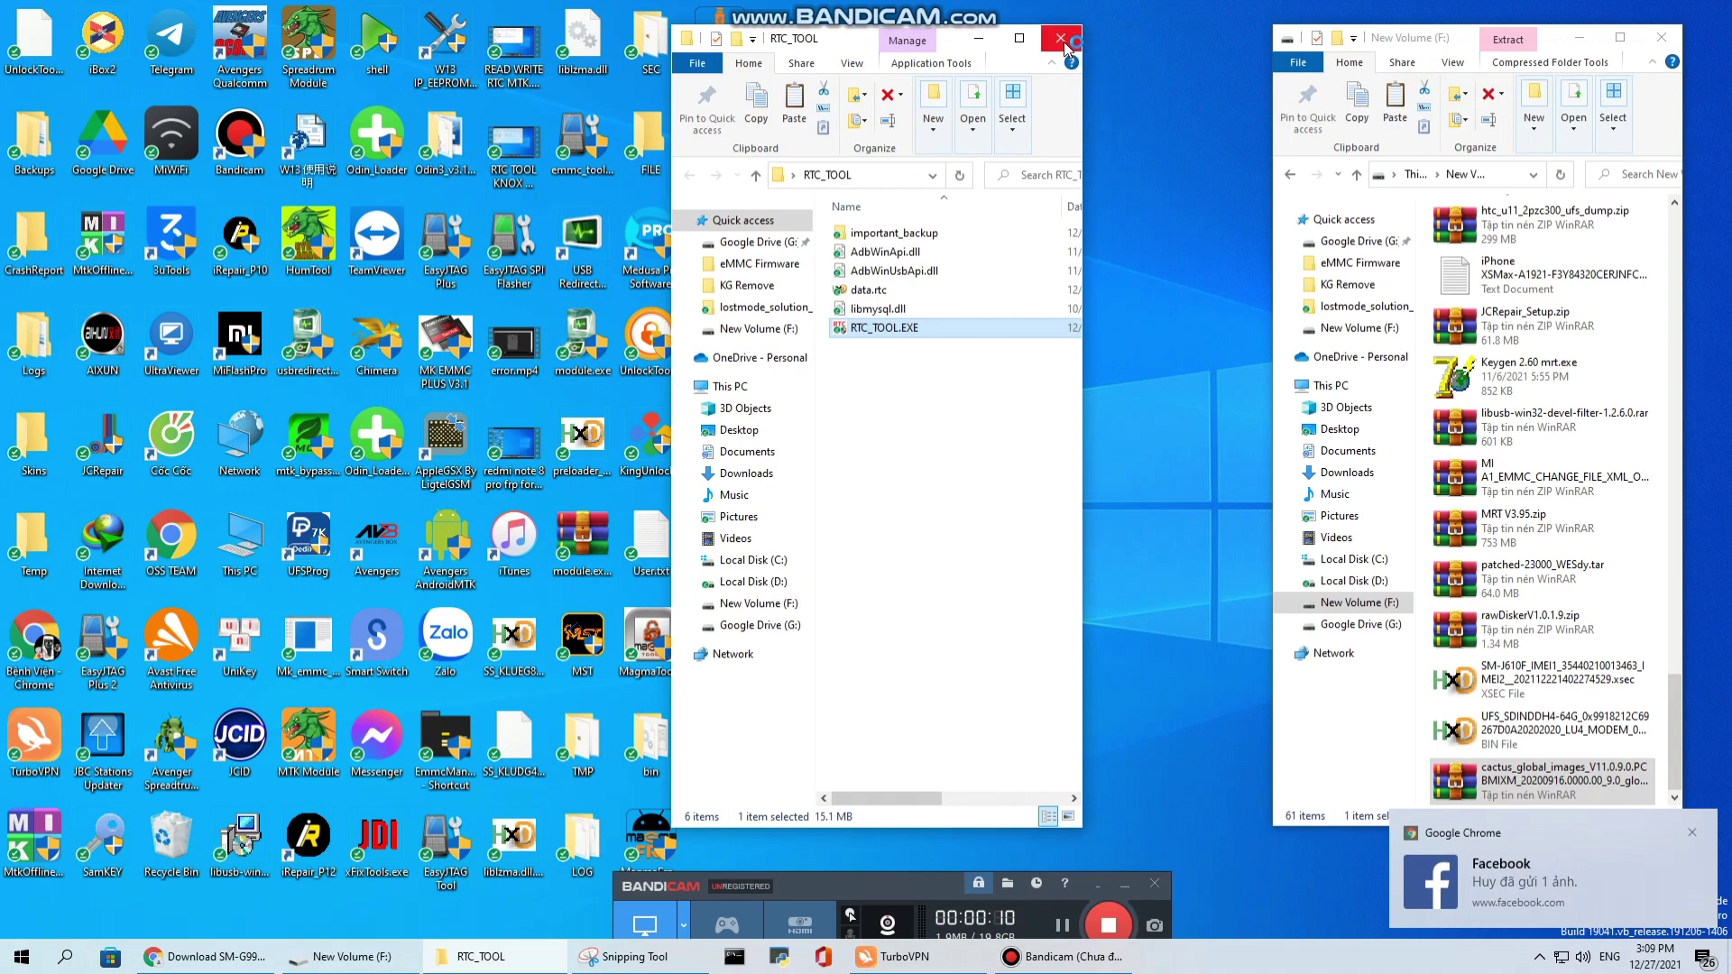
# Step: Close the RTC_TOOL folder window and bring the RTC TOOL program to the foreground
pyautogui.click(1062, 40)
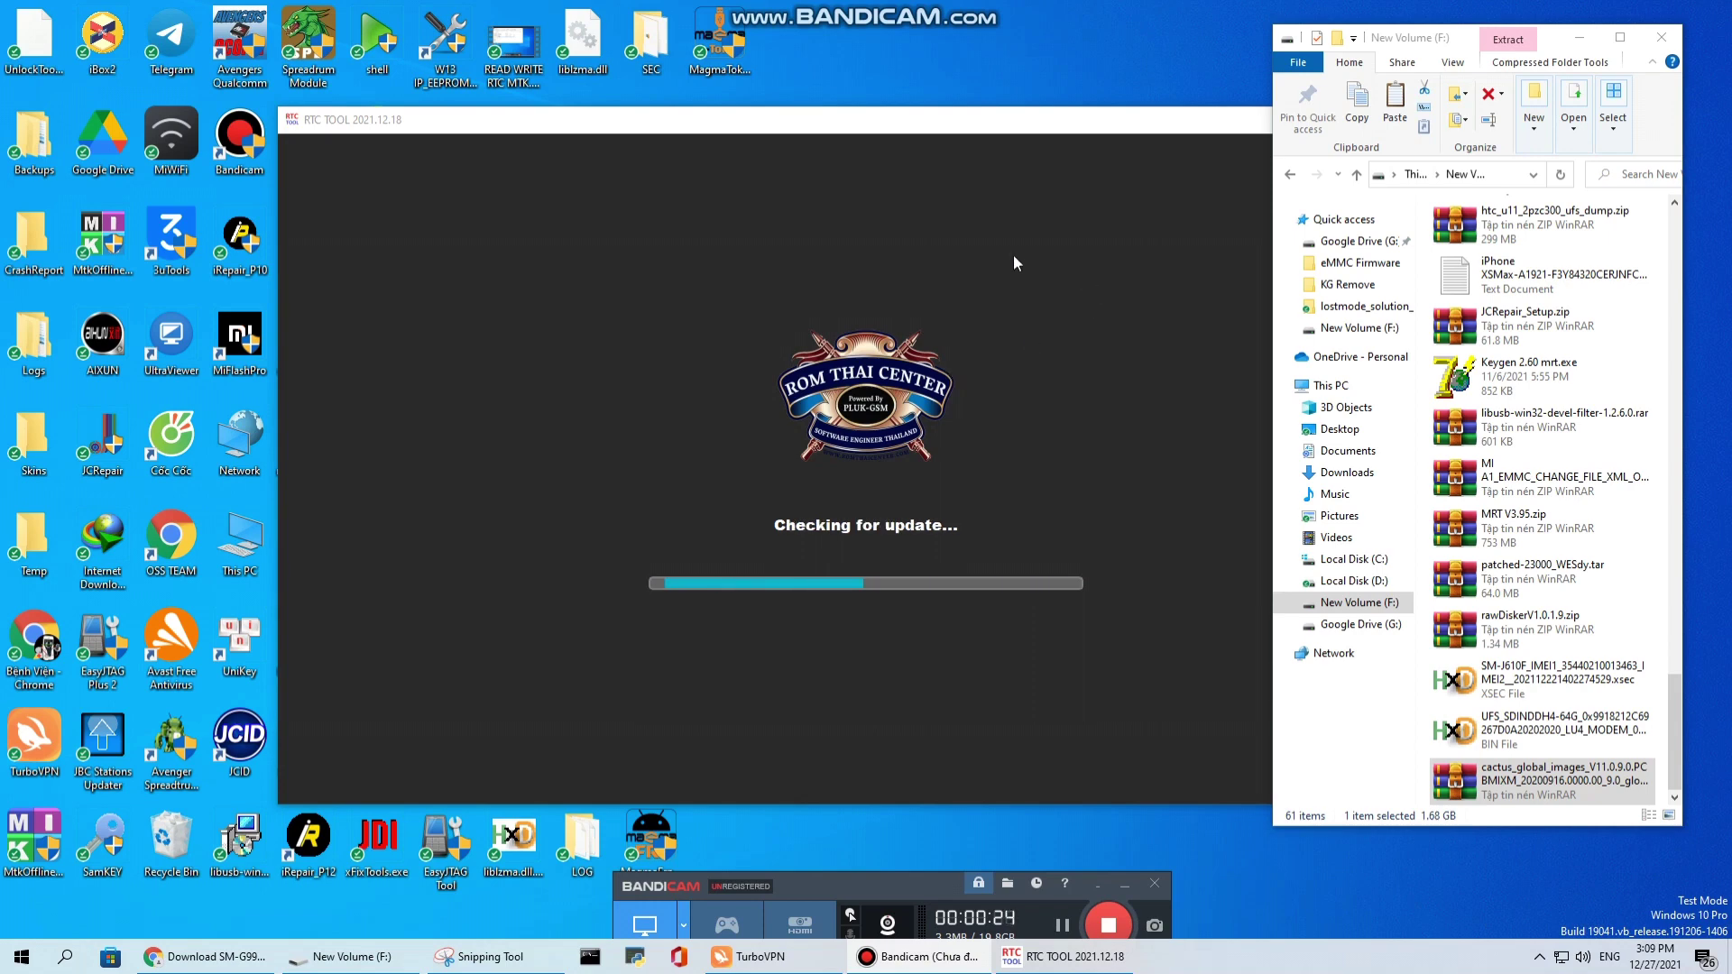
pyautogui.click(880, 533)
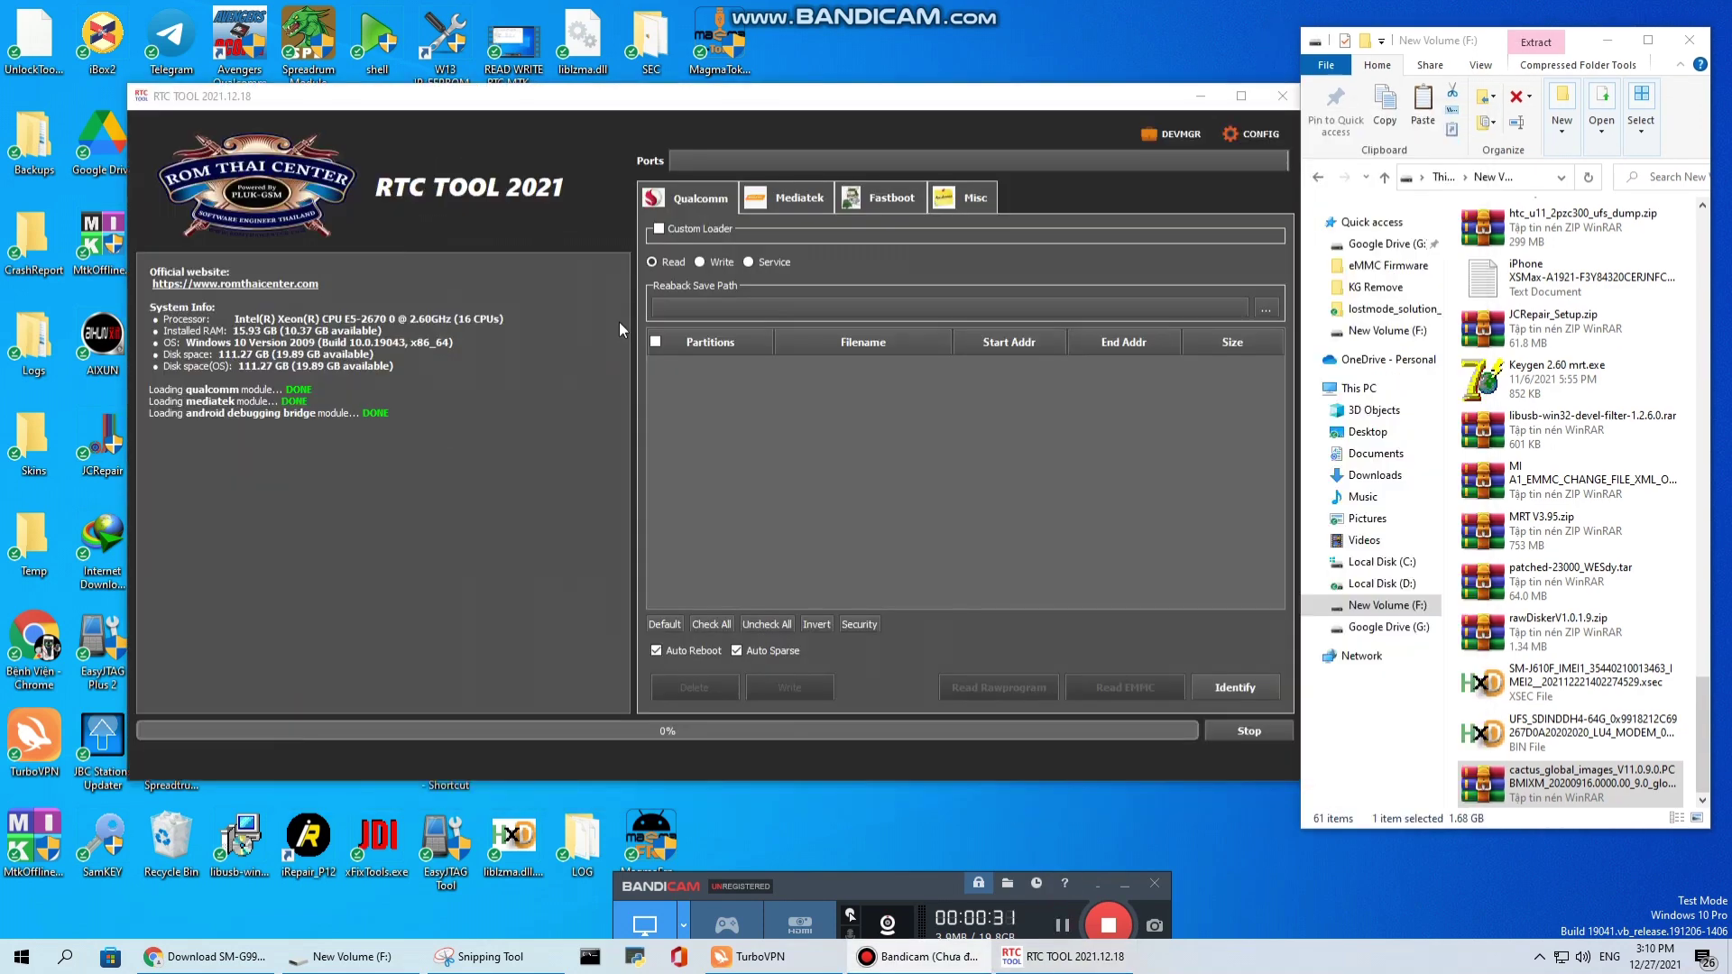
pyautogui.click(480, 435)
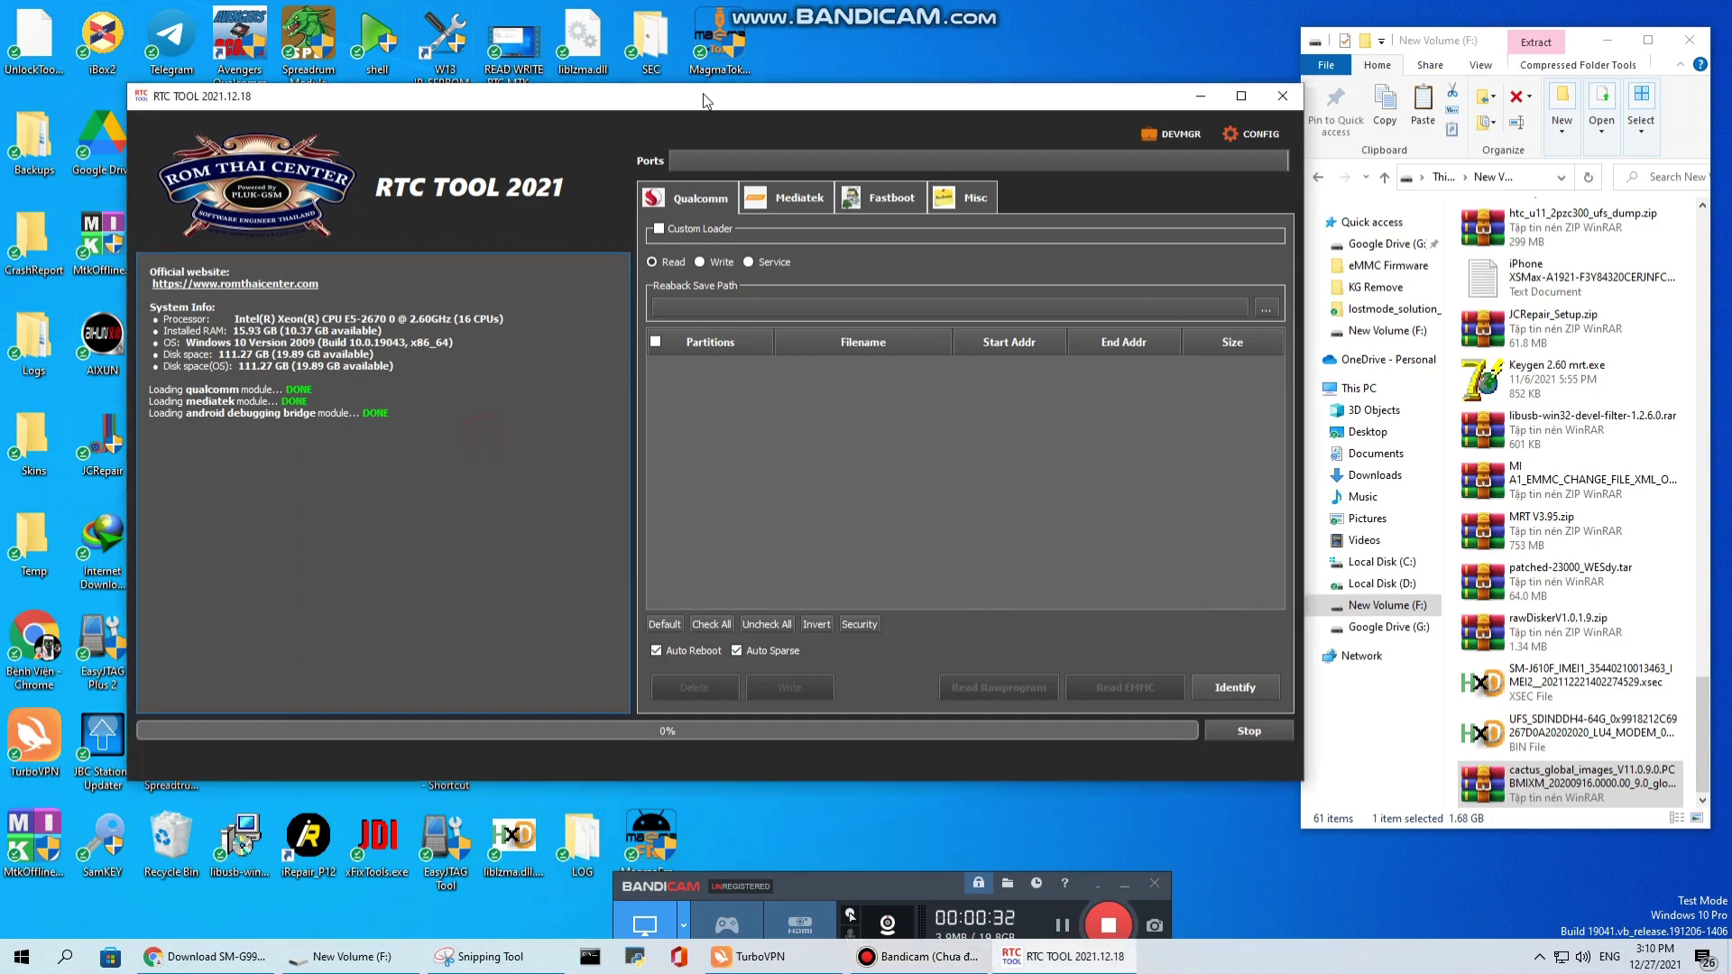
# Step: Set the Mediatek module to Write mode with Scatter File as the firmware type
pyautogui.click(787, 202)
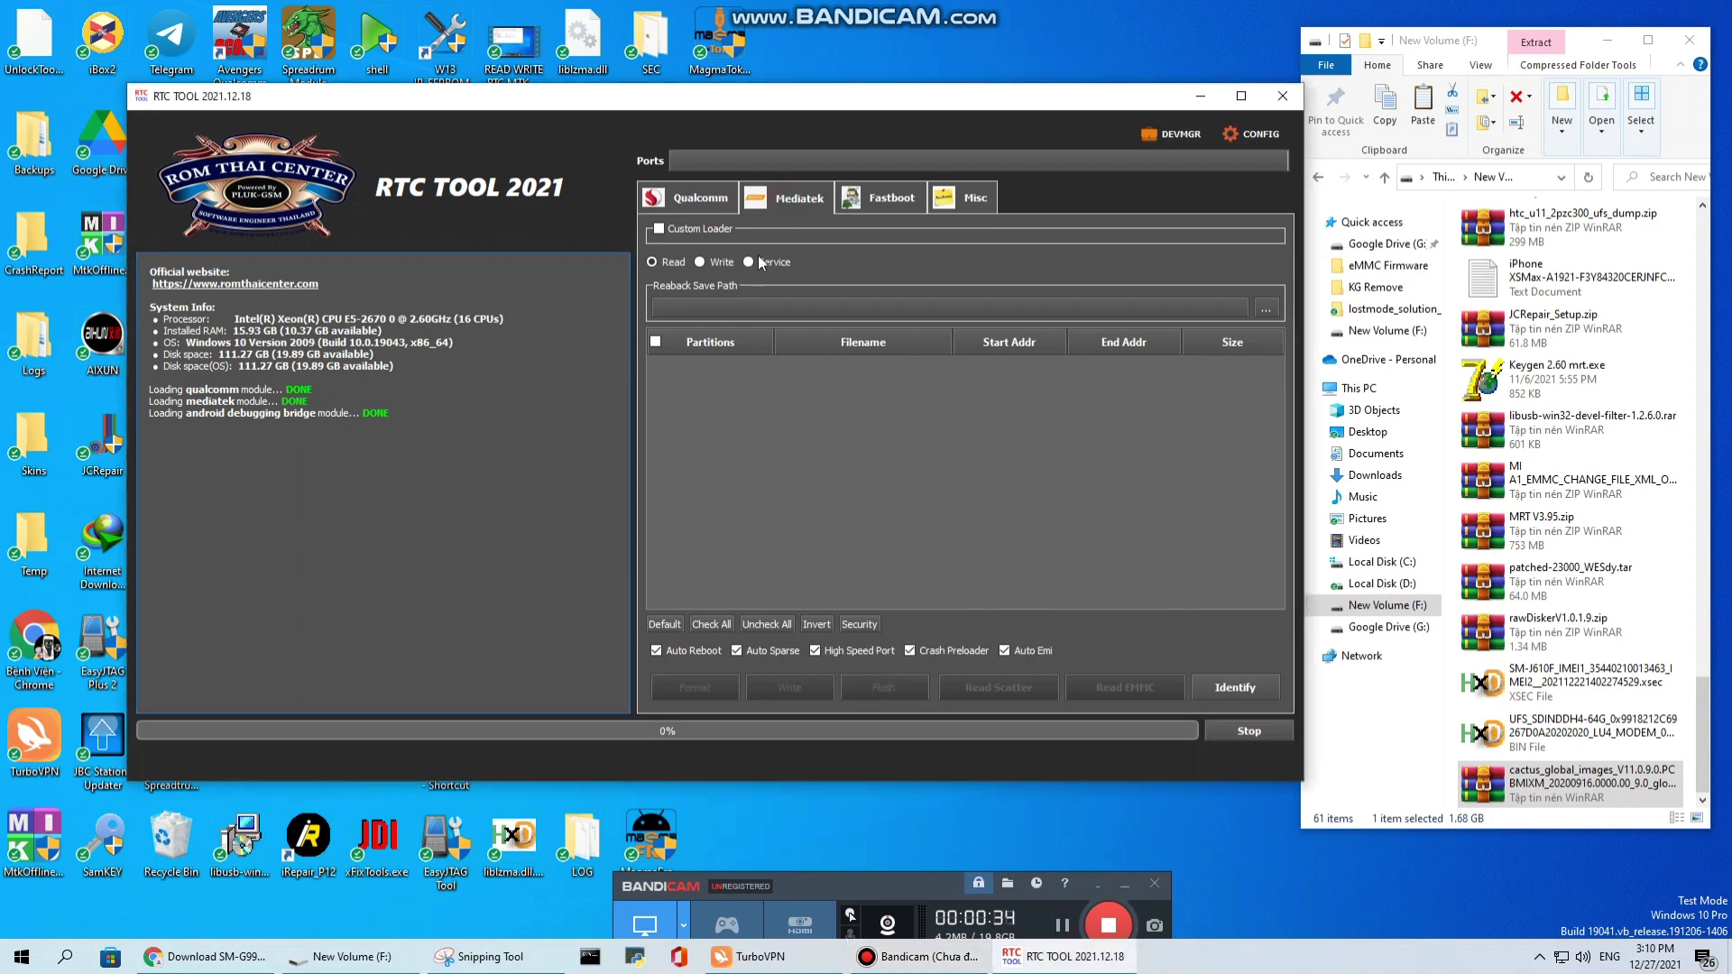
pyautogui.click(717, 268)
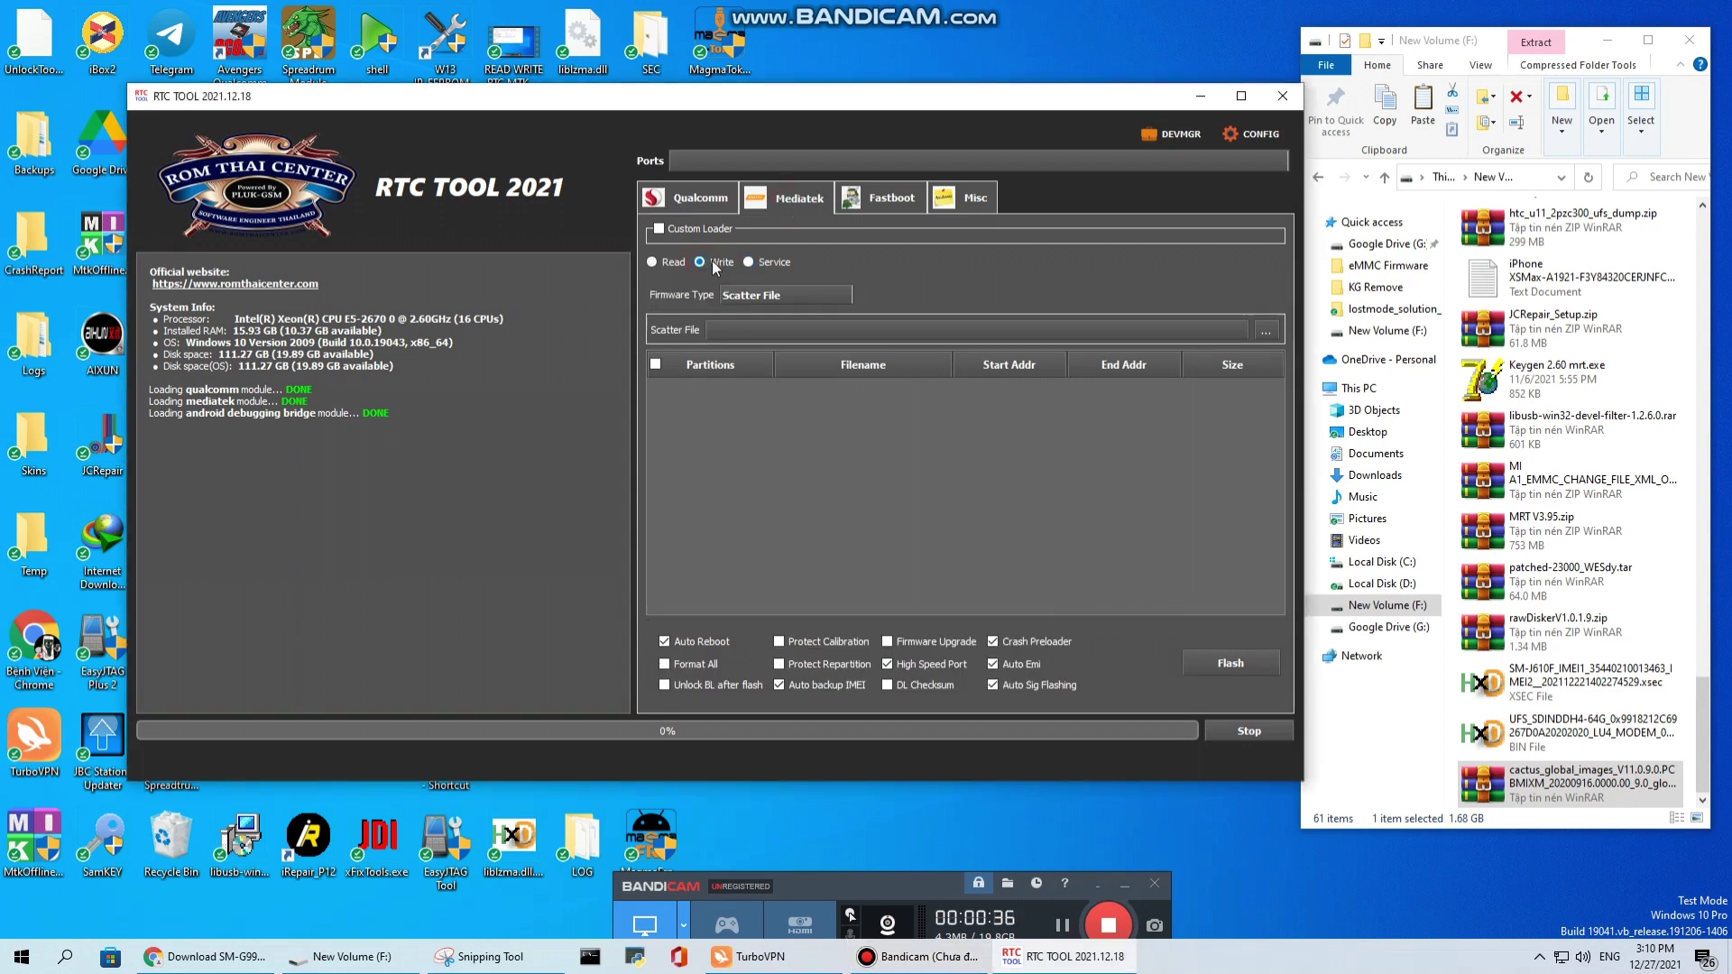
pyautogui.click(781, 296)
pyautogui.click(756, 312)
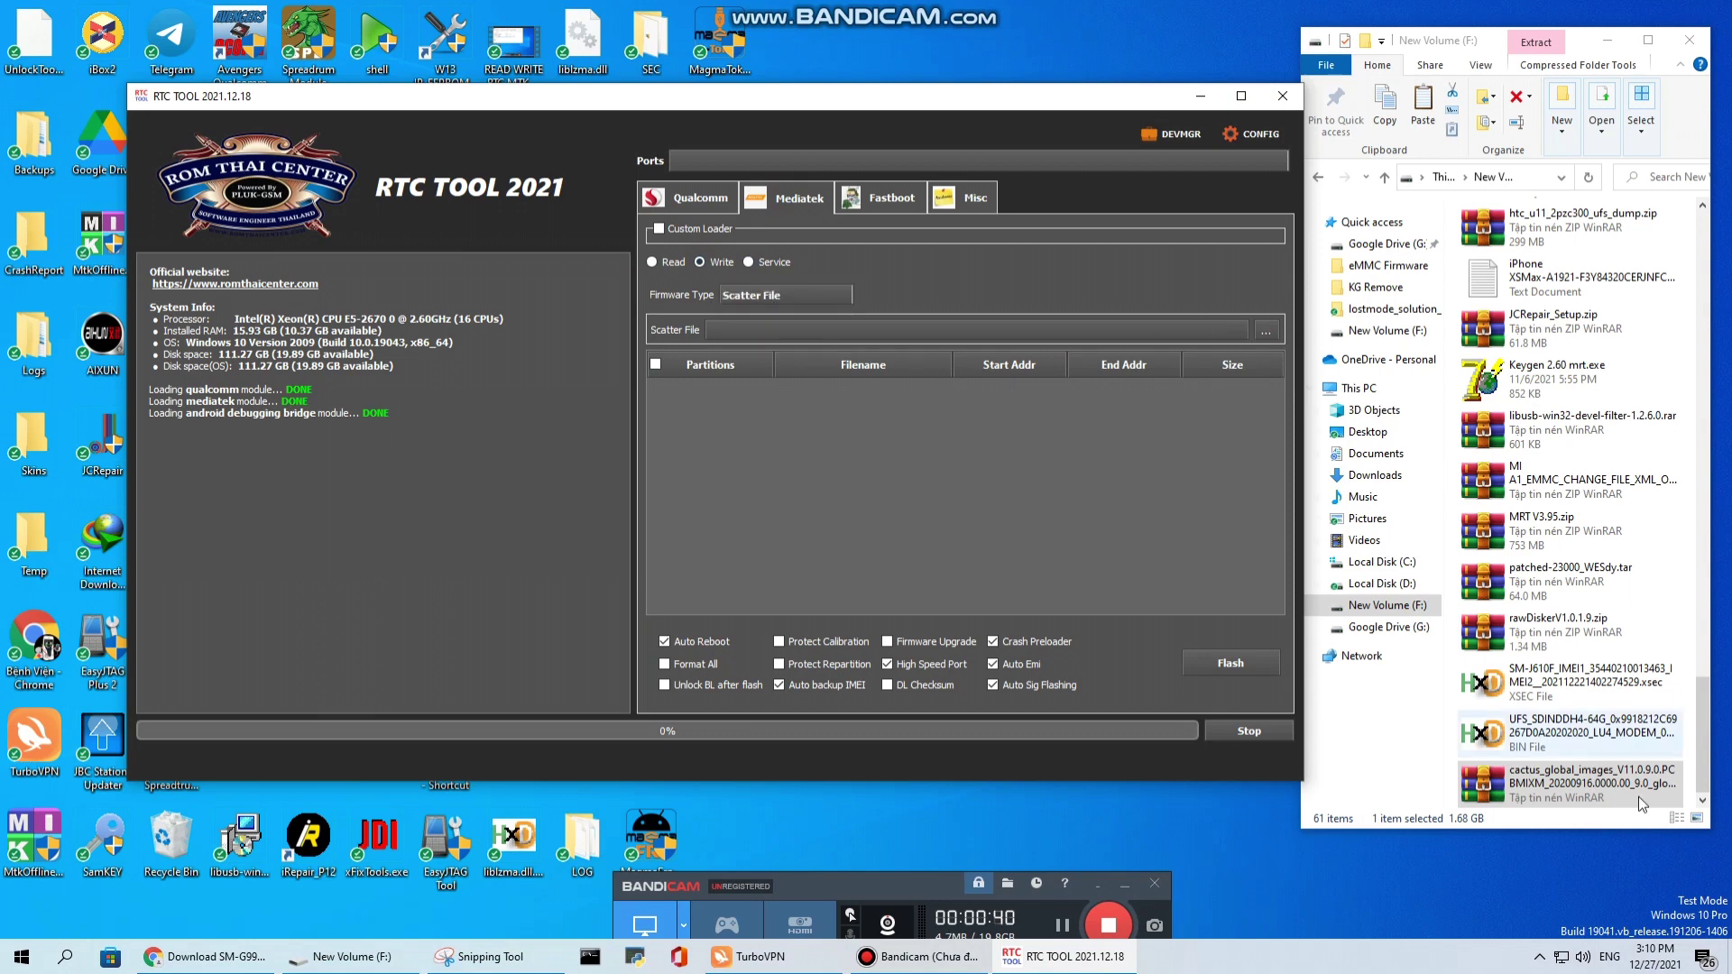
# Step: Extract the cactus_global_images_V11.0.9.0.PCBMIXM archive on drive F: into a folder of its own name
pyautogui.click(1548, 784)
pyautogui.rightClick(1548, 785)
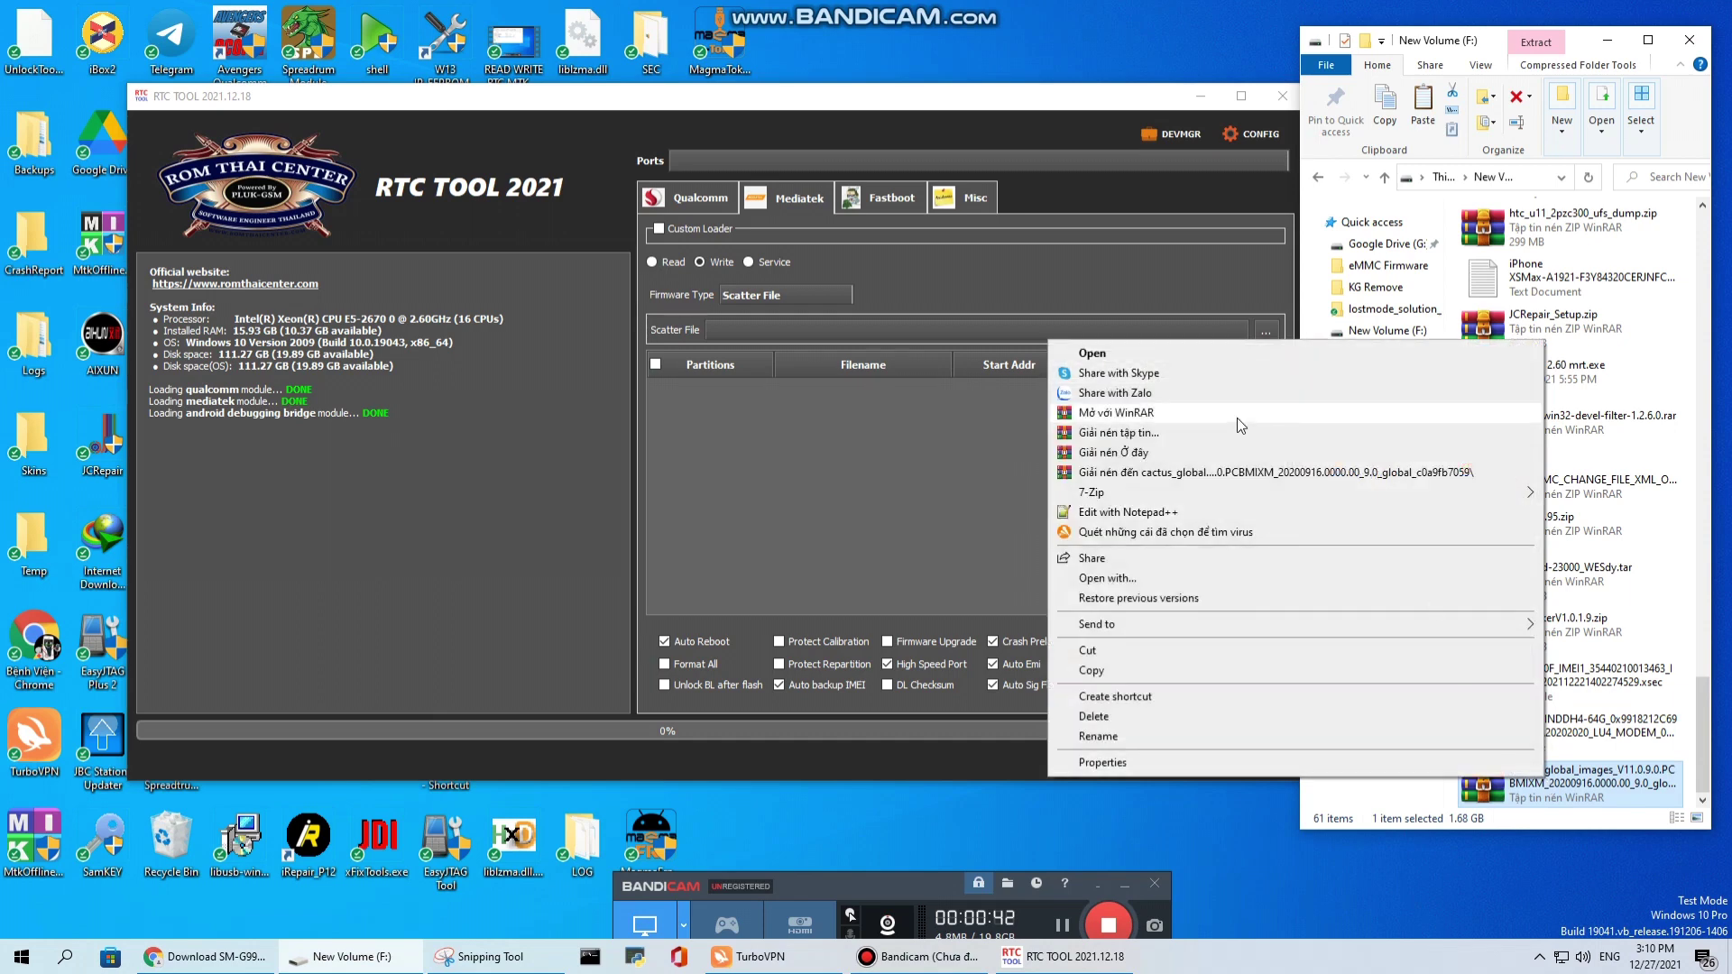
pyautogui.click(1258, 474)
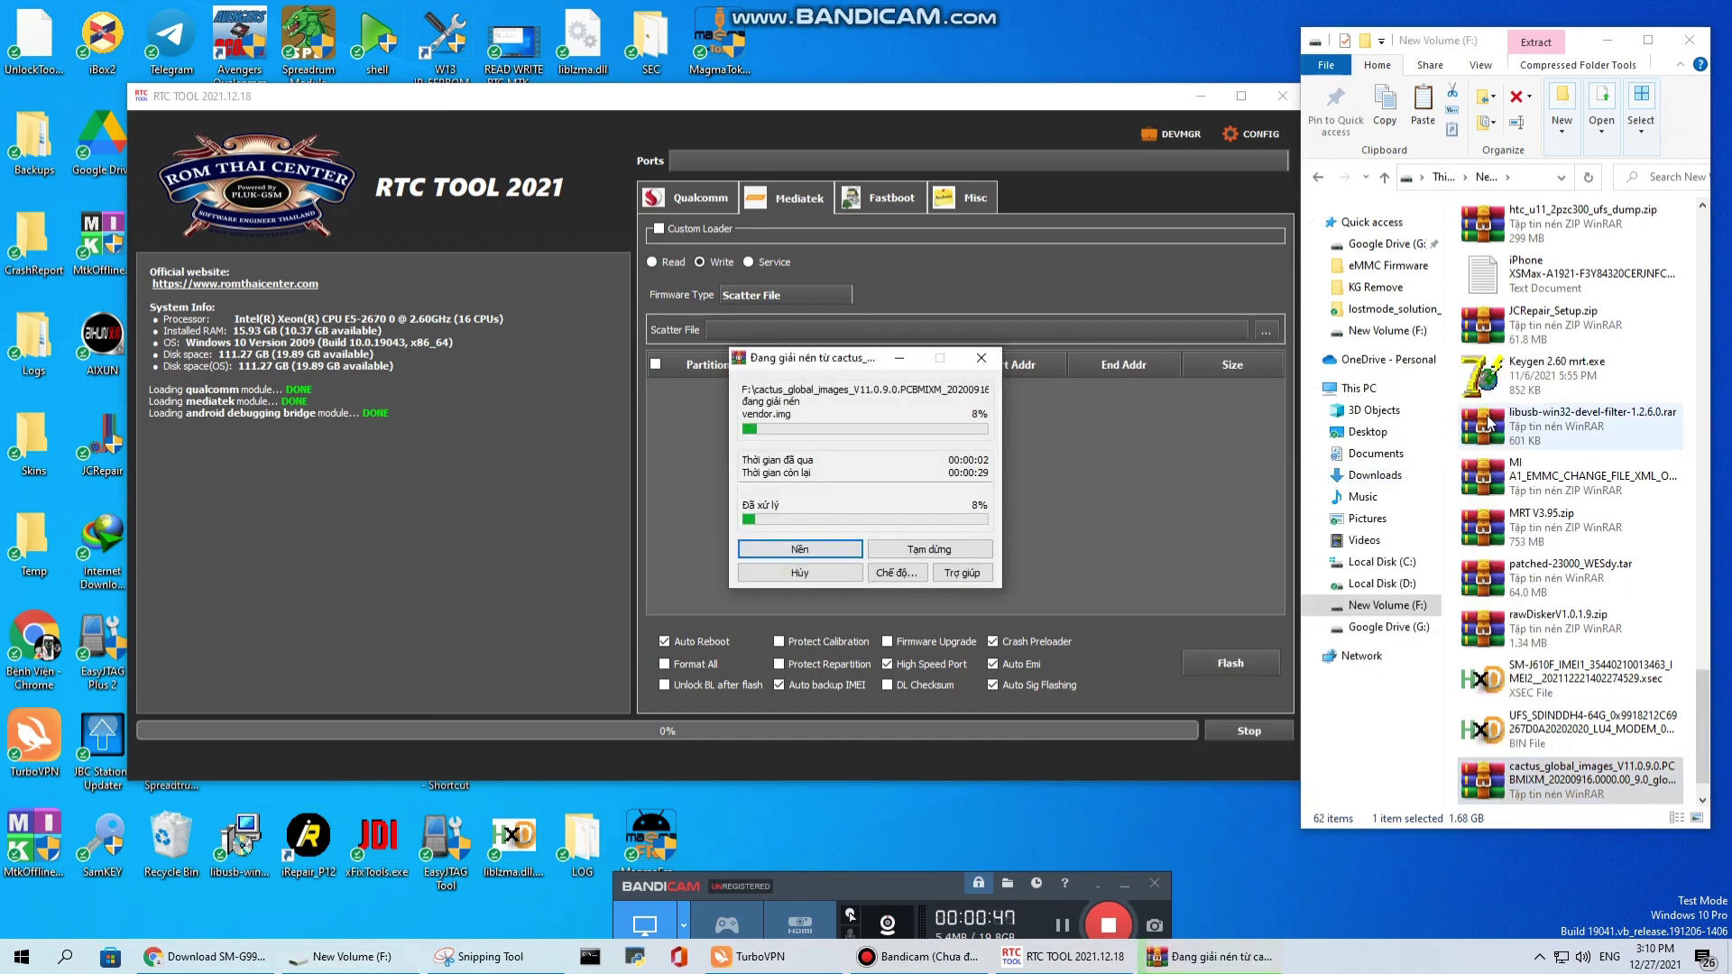
# Step: Open the images folder inside the extracted cactus_global_images firmware folder
pyautogui.scroll(-2, 1534, 686)
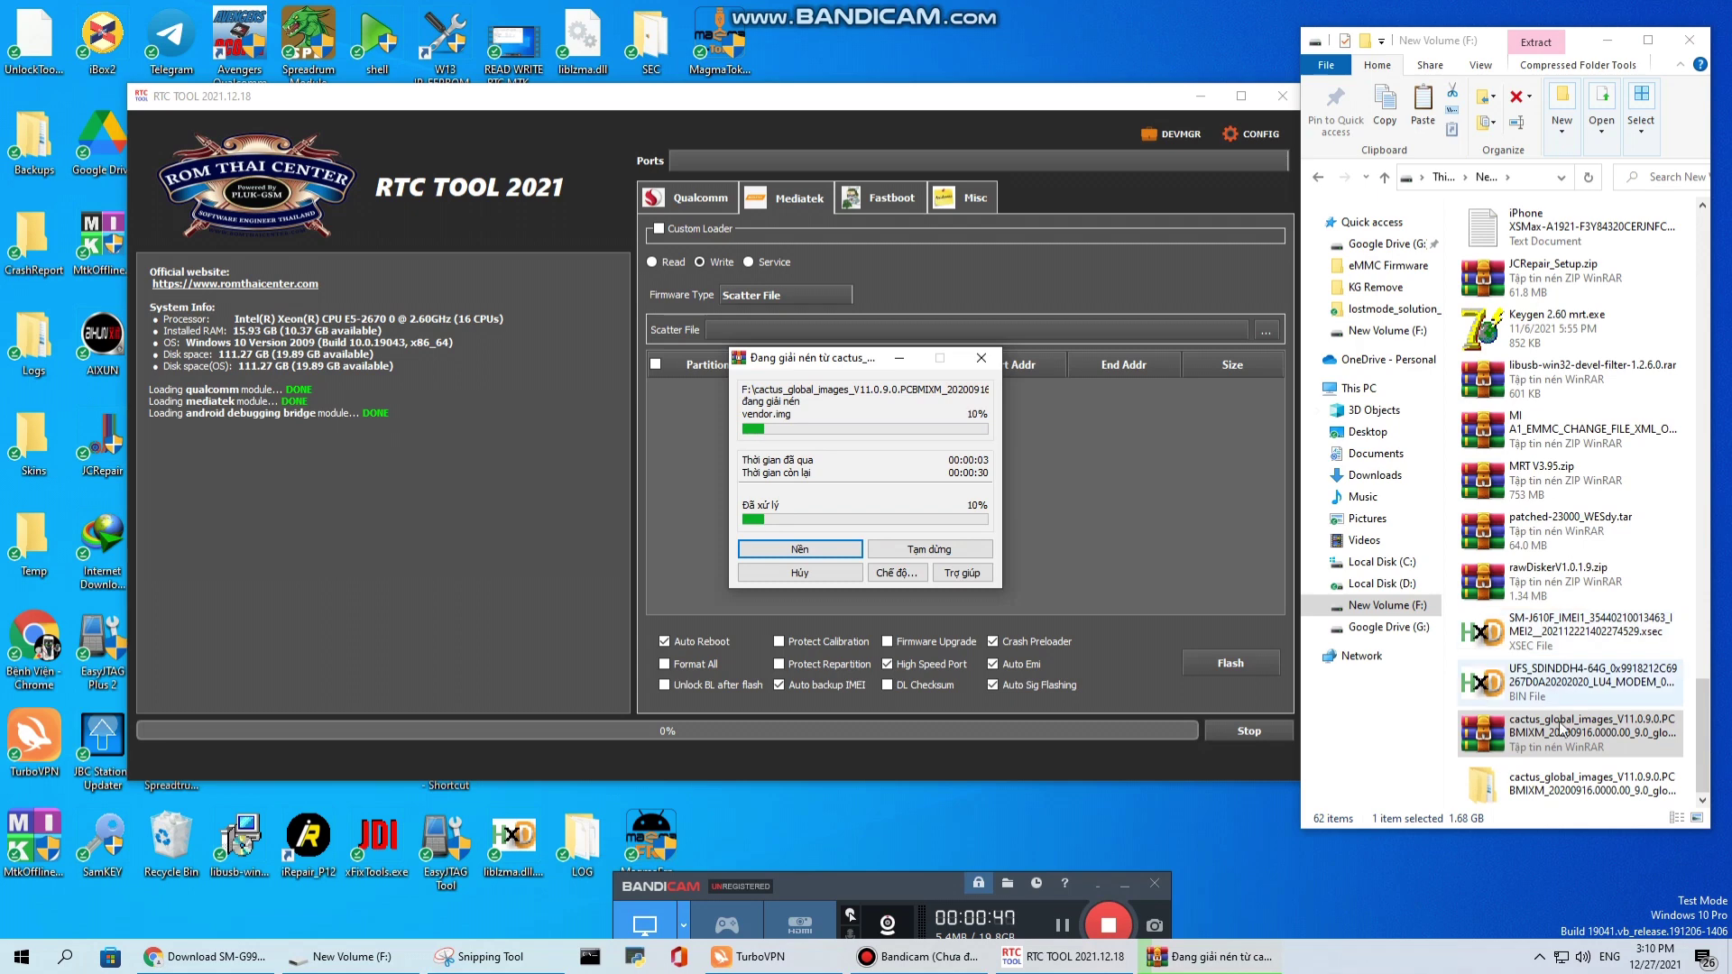
pyautogui.doubleClick(1544, 792)
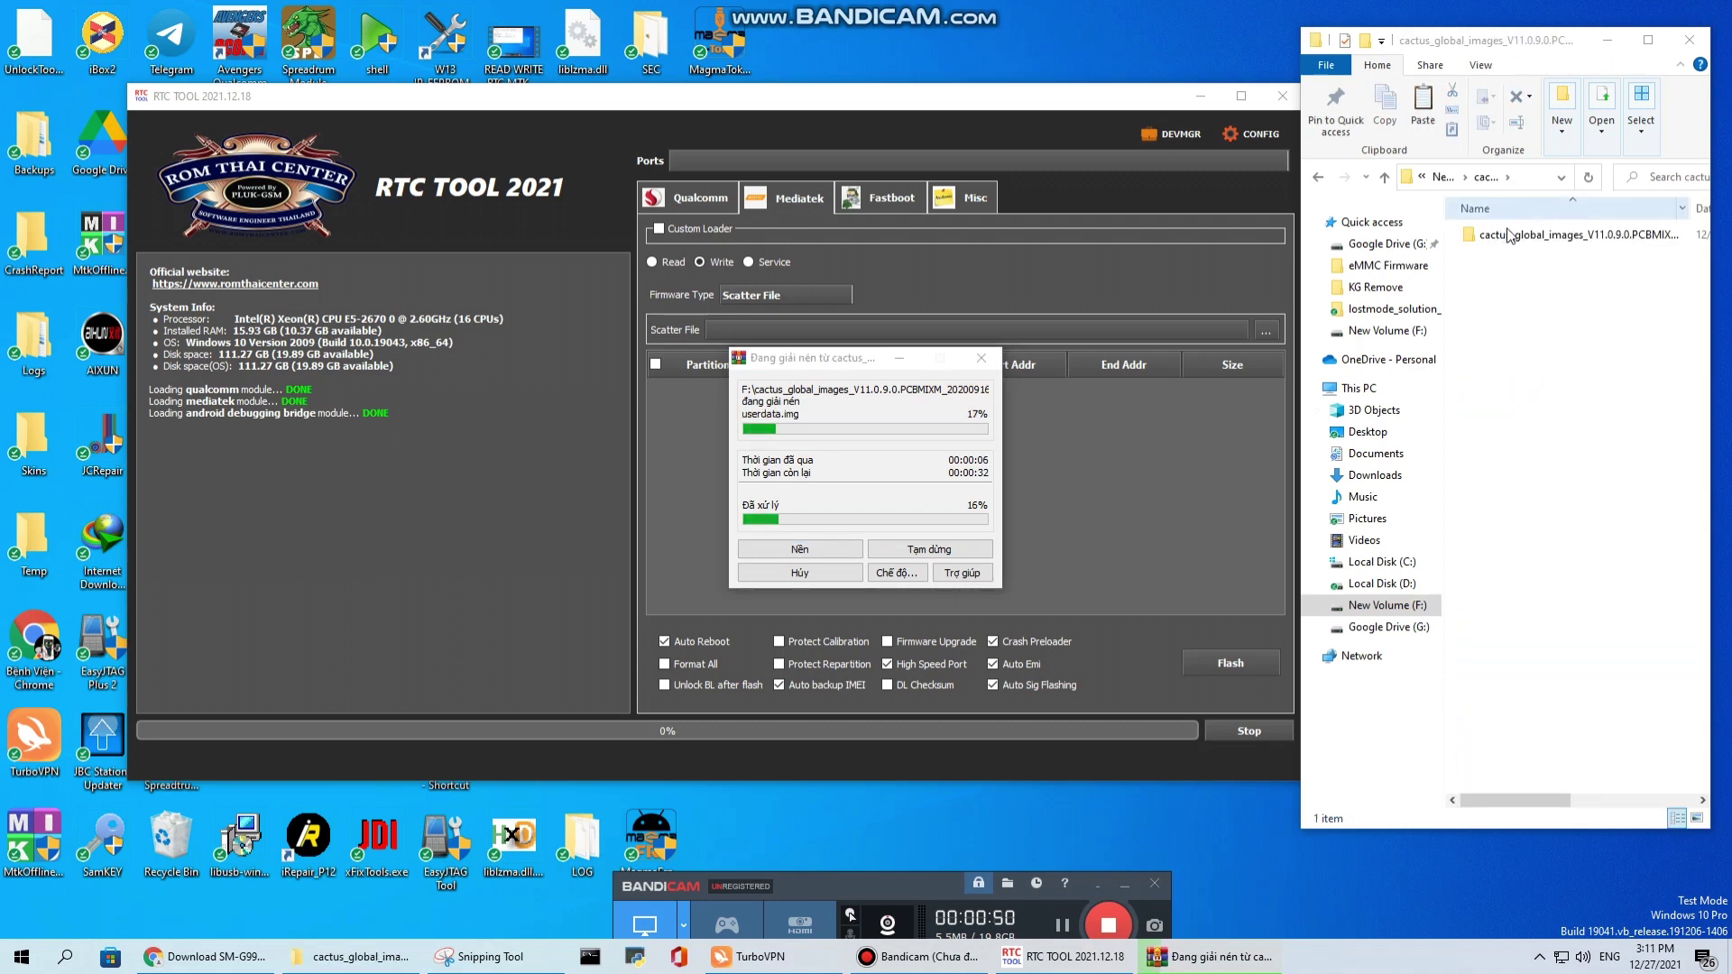
pyautogui.doubleClick(1507, 236)
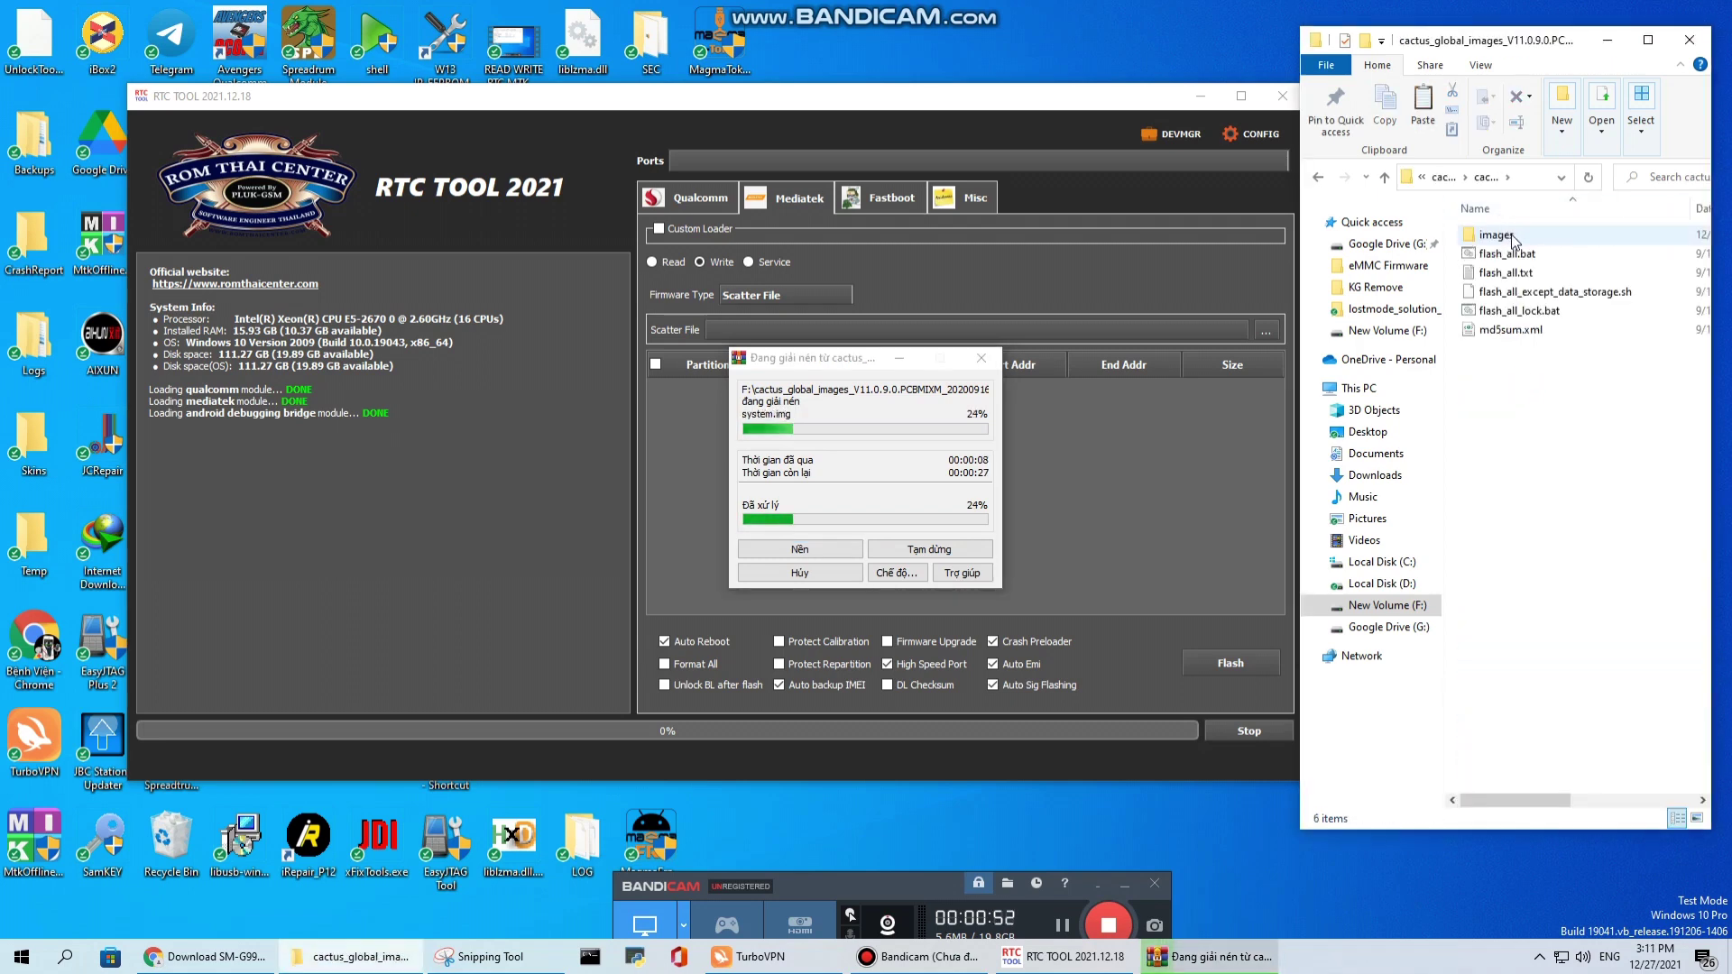
pyautogui.doubleClick(1513, 239)
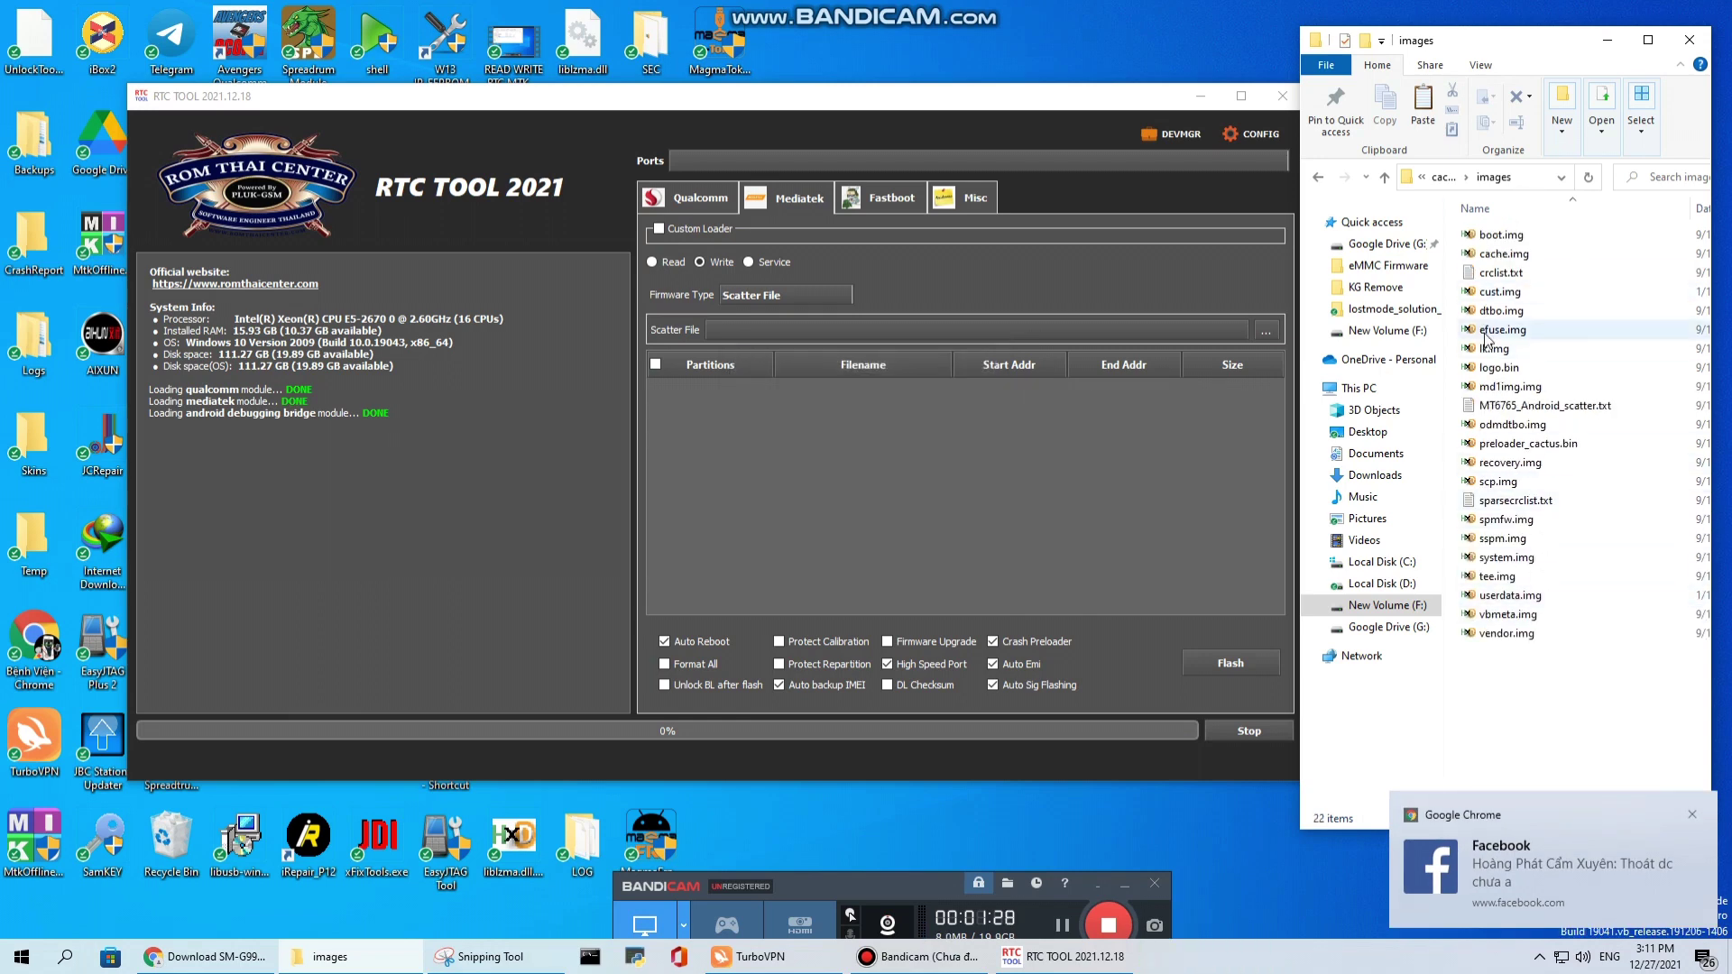
# Step: Locate MT6765_Android_scatter.txt and copy the path of the images folder that holds it
pyautogui.click(1507, 424)
pyautogui.click(1506, 409)
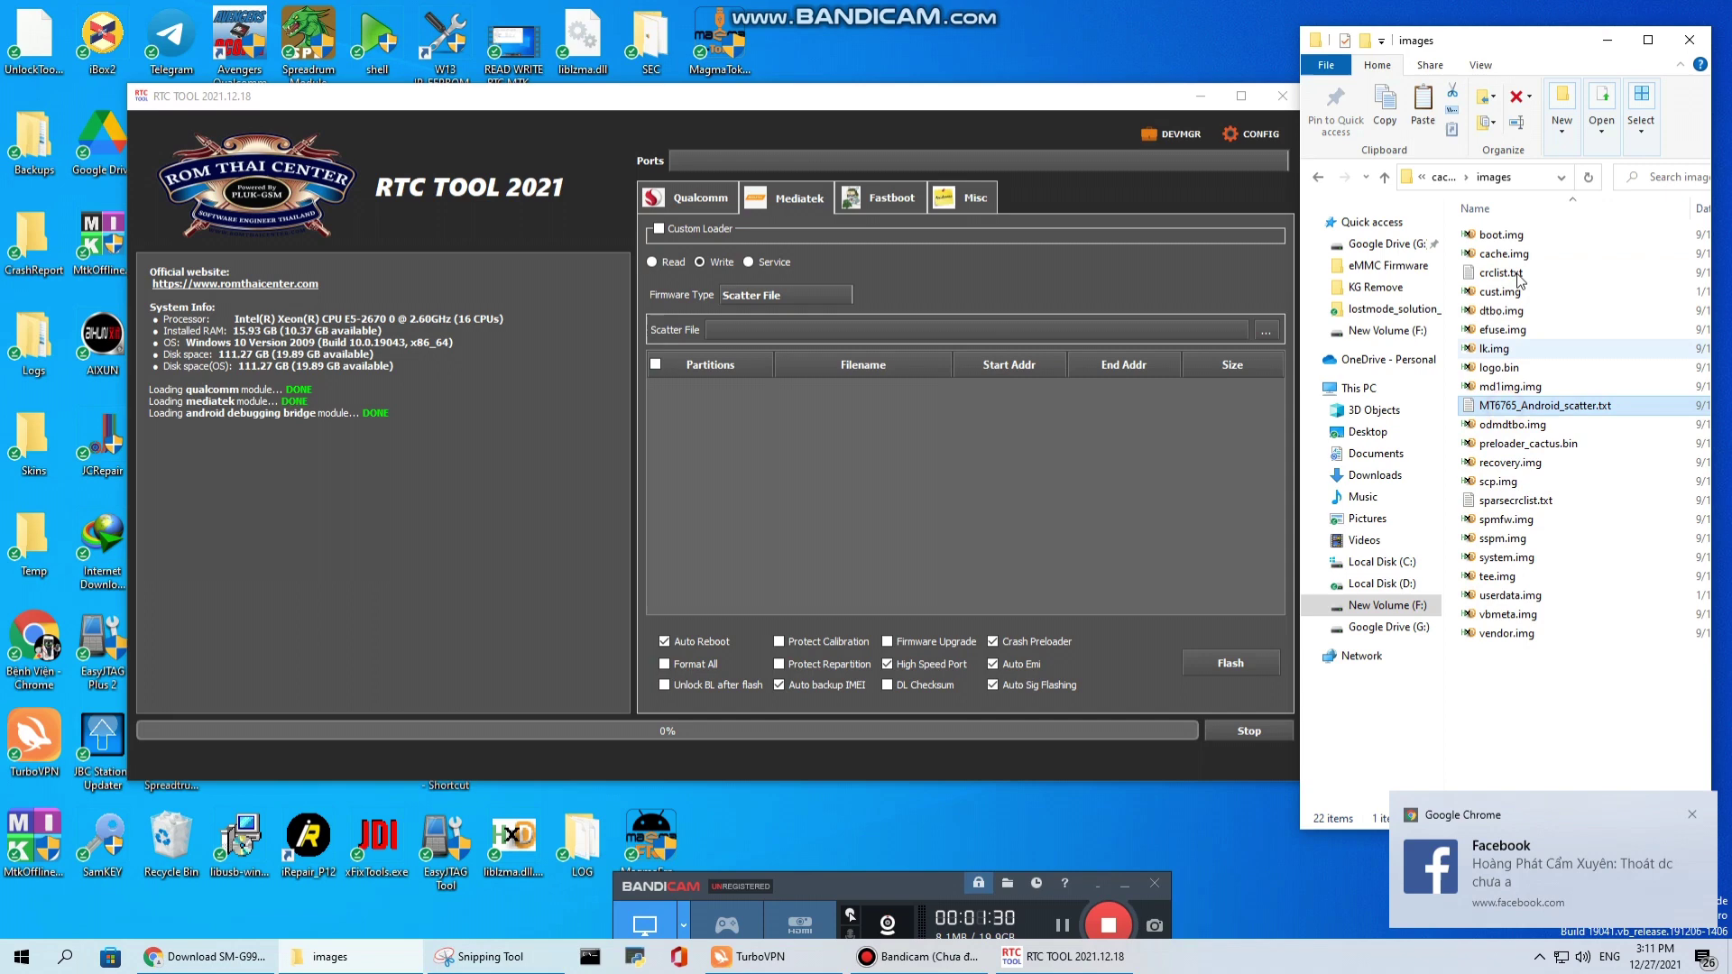
pyautogui.click(1538, 179)
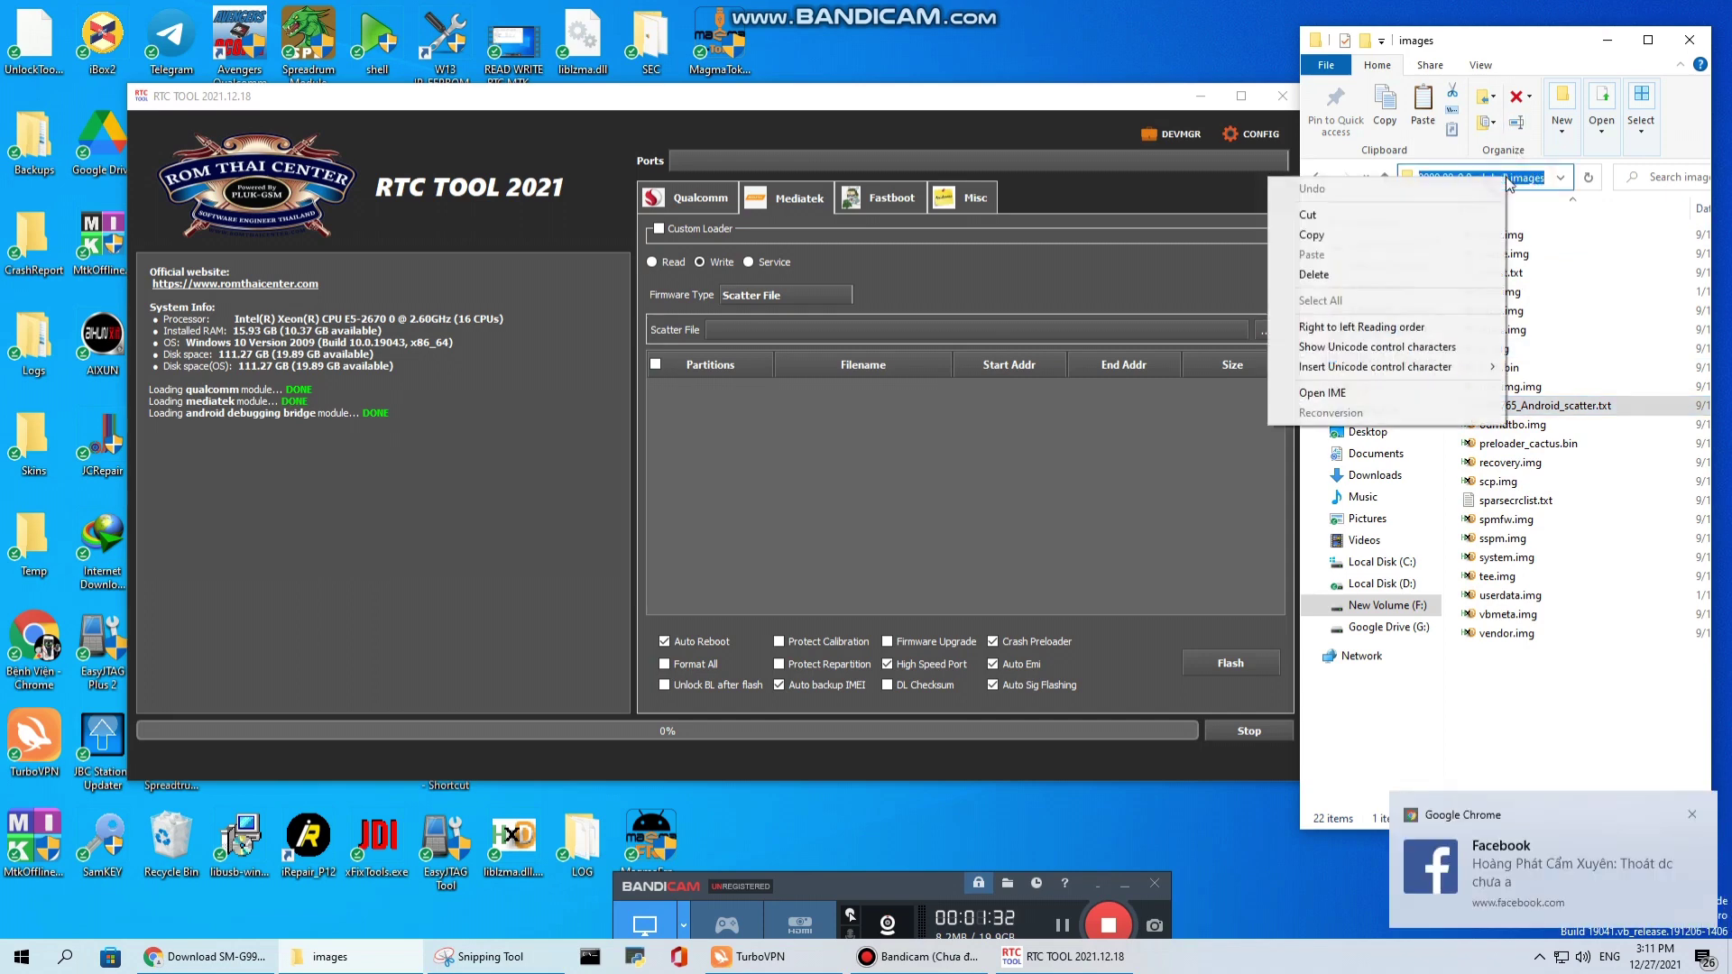
pyautogui.rightClick(1505, 179)
pyautogui.click(1349, 240)
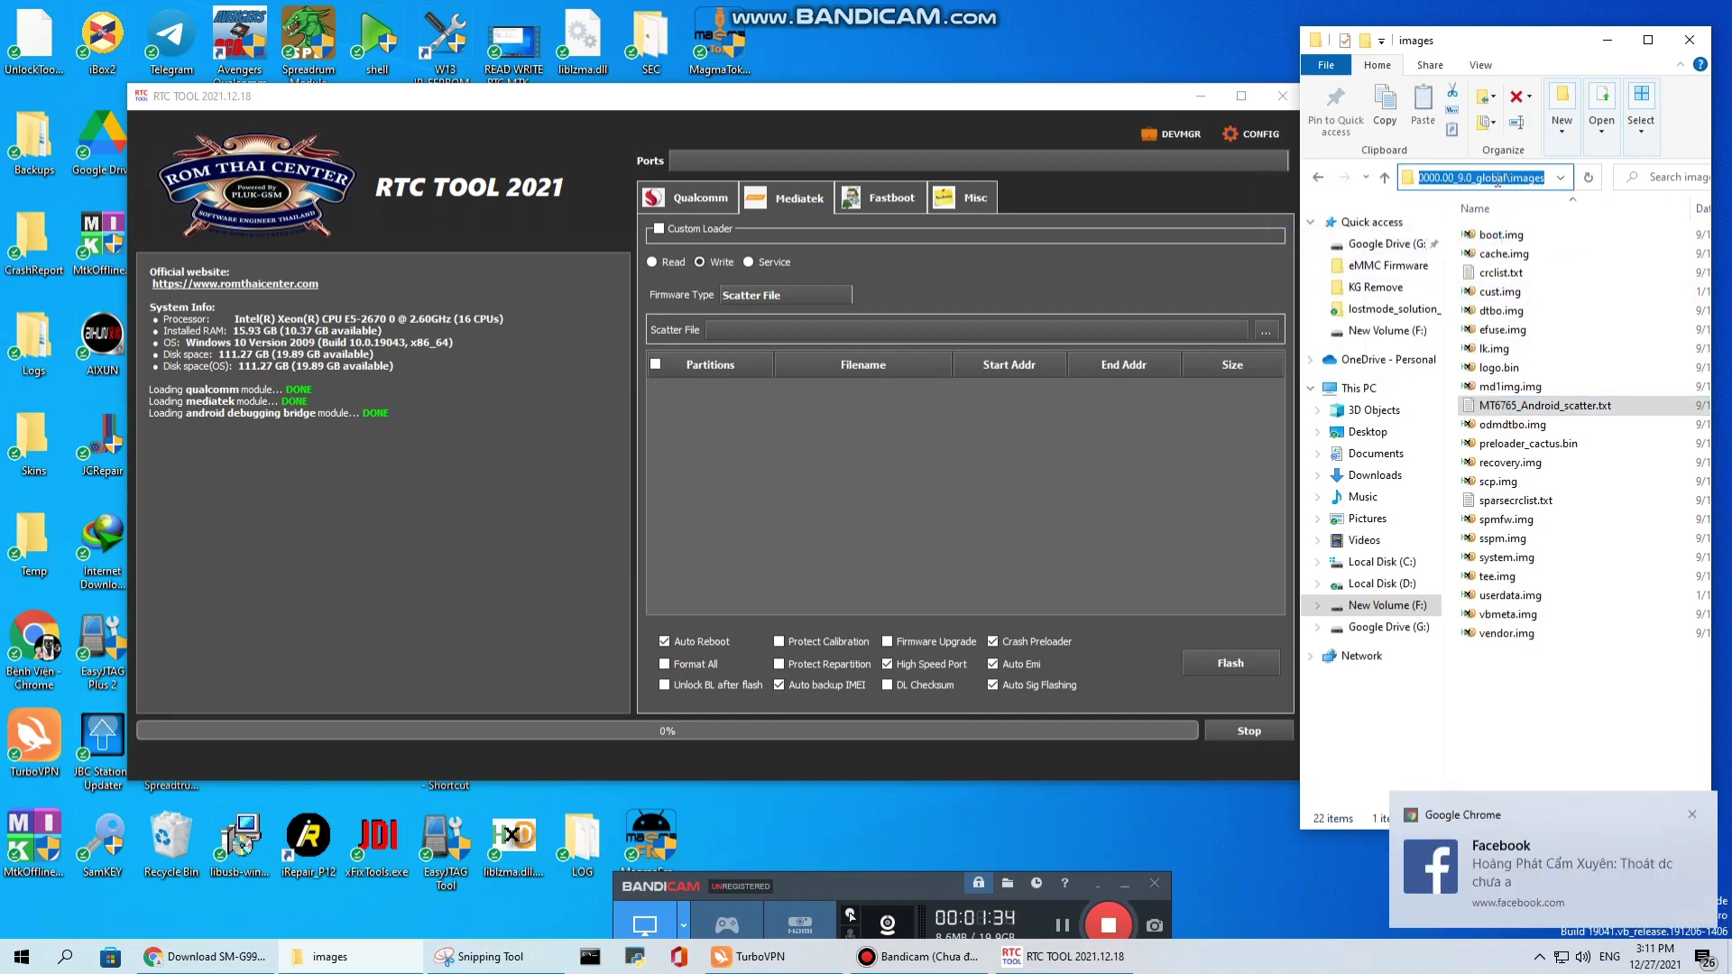
# Step: Load MT6765_Android_scatter.txt as the scatter file in RTC TOOL, using the copied images folder path
pyautogui.click(879, 441)
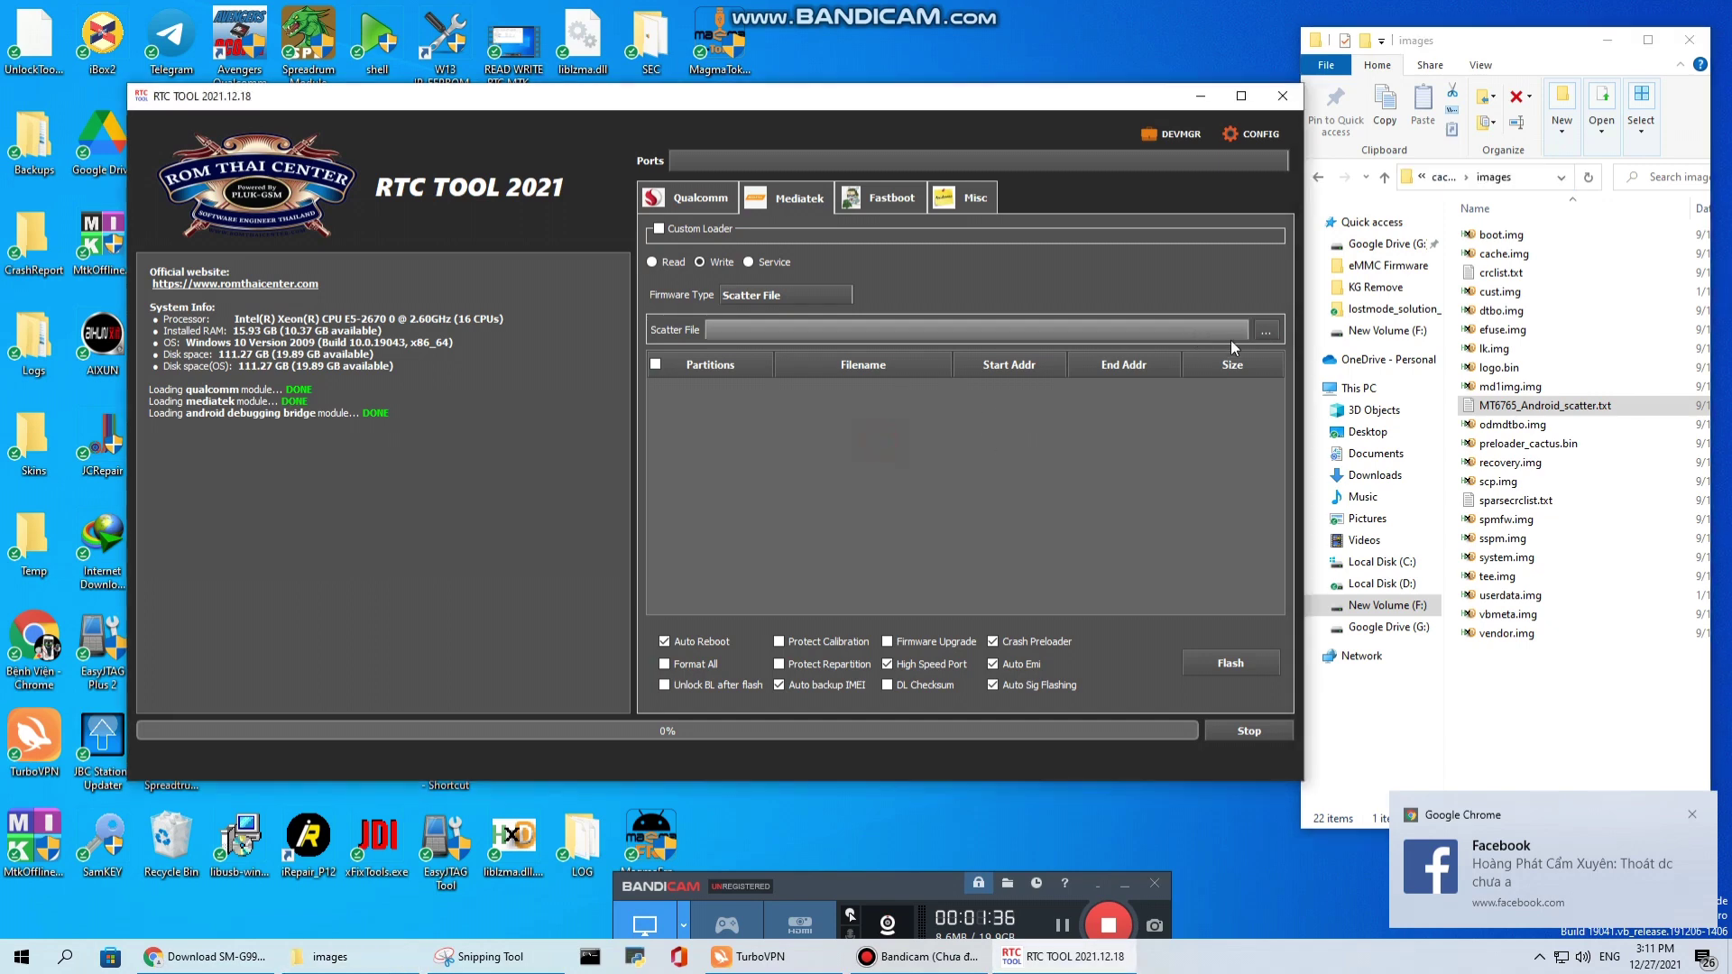
pyautogui.click(1266, 333)
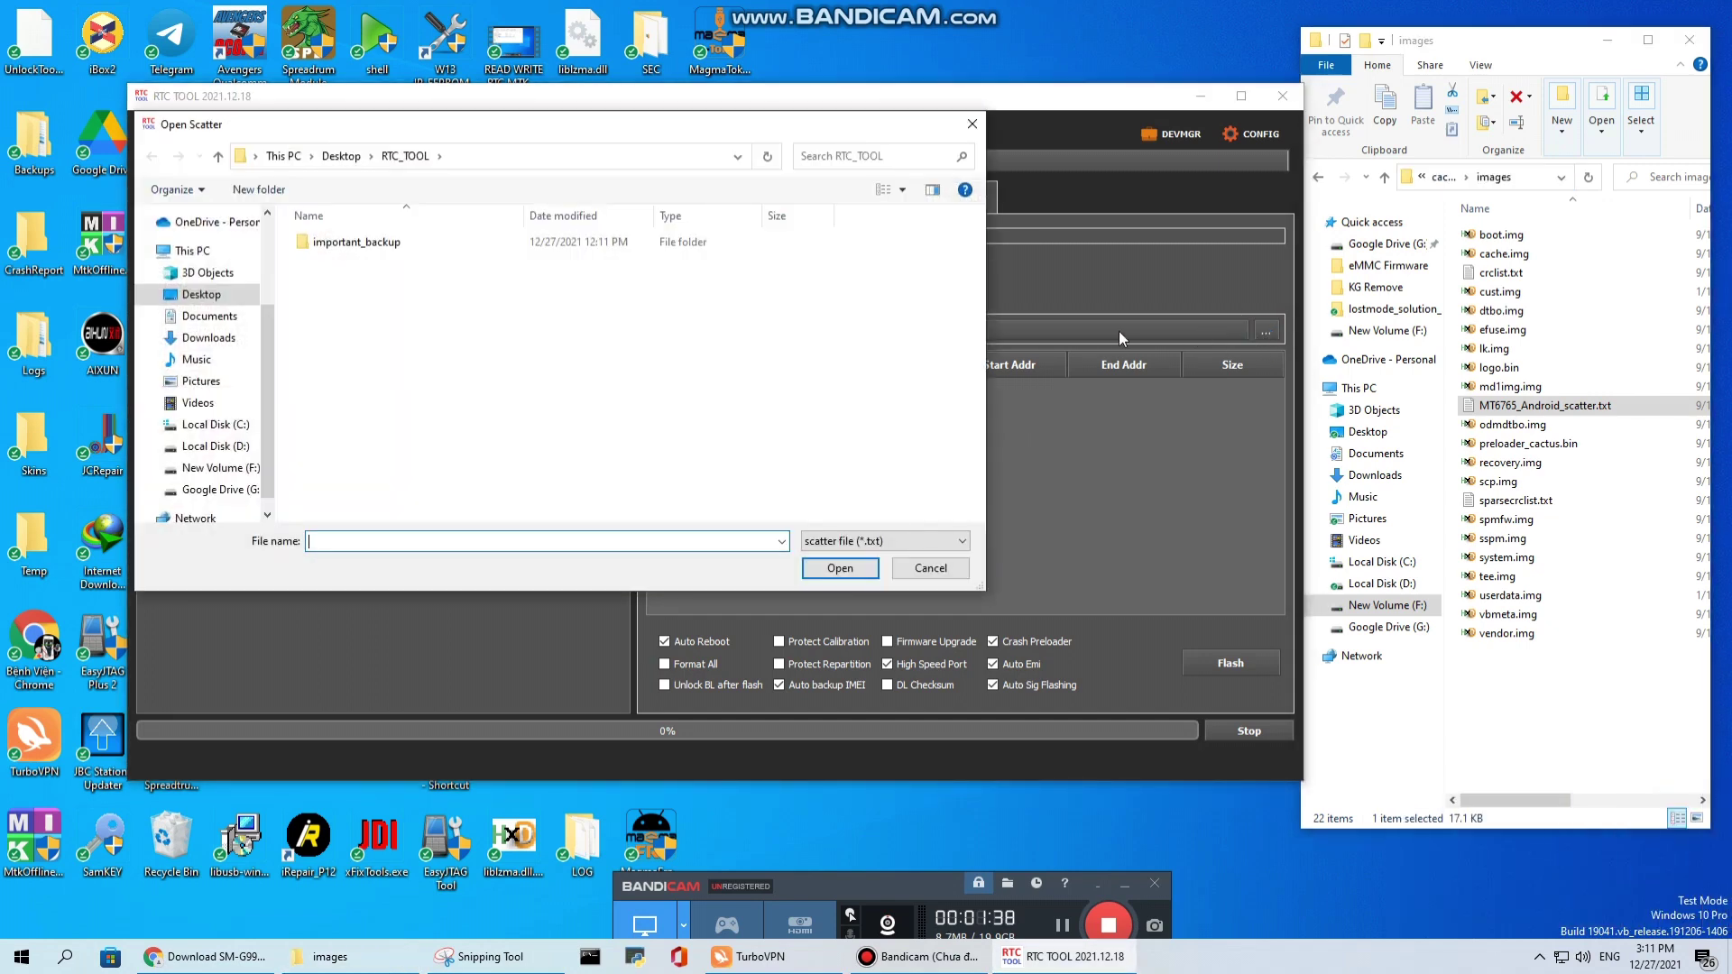
pyautogui.rightClick(386, 540)
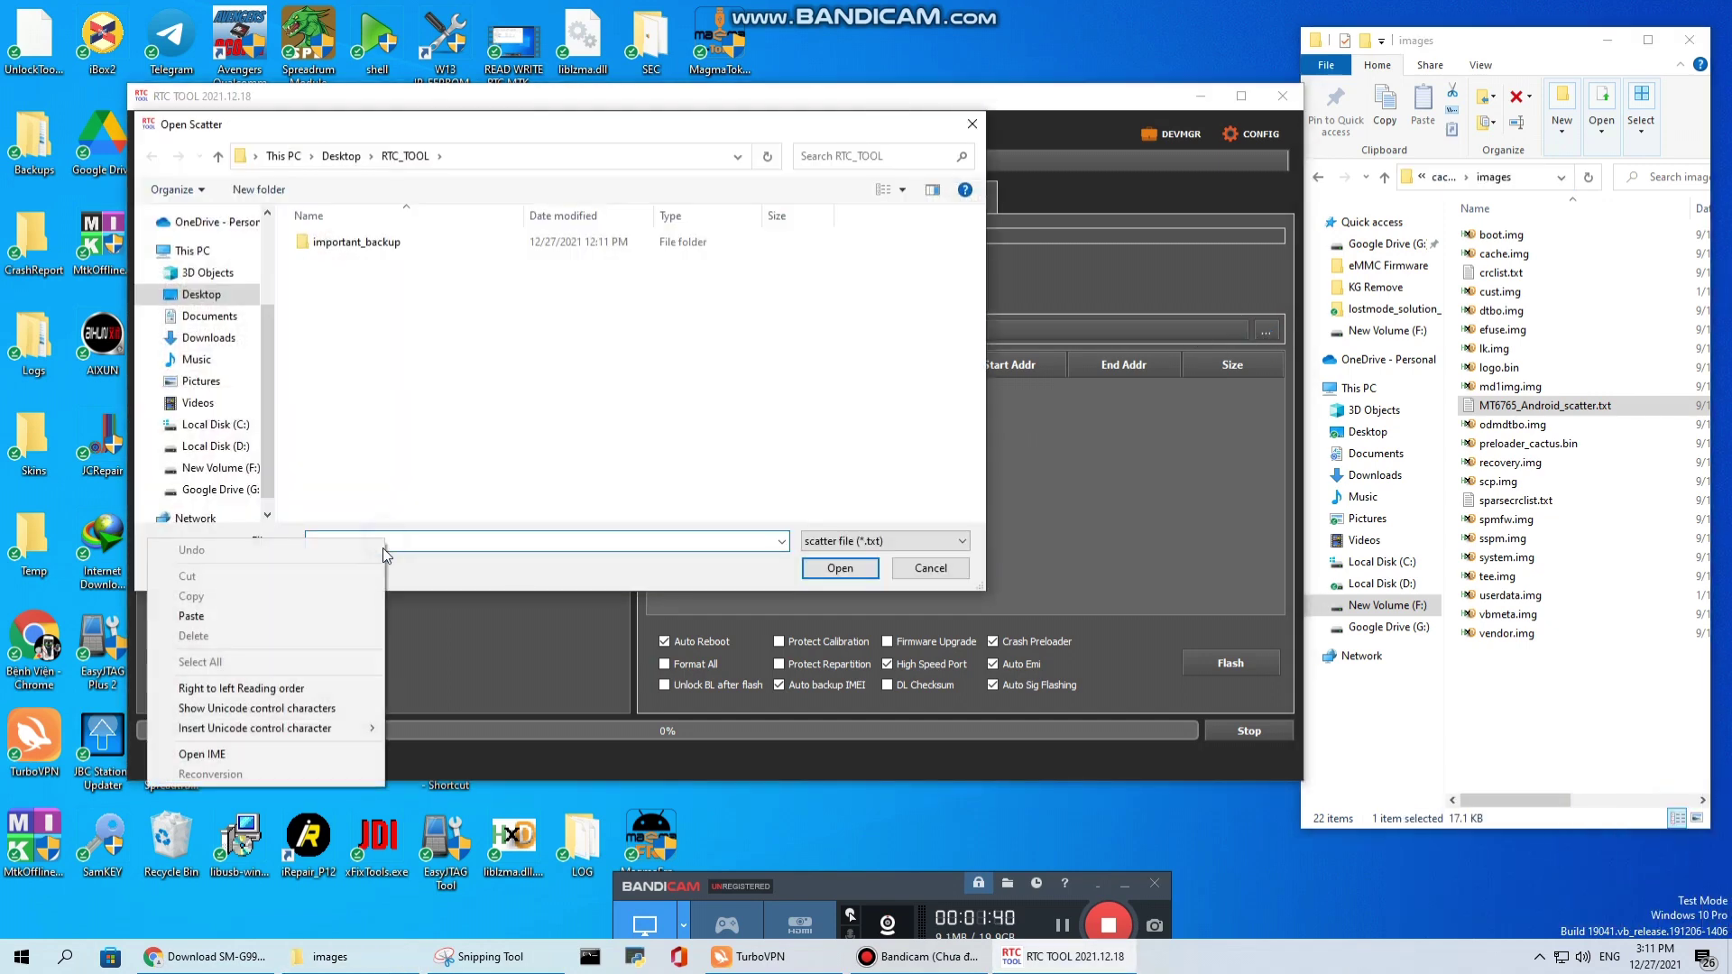
pyautogui.click(203, 620)
pyautogui.click(838, 567)
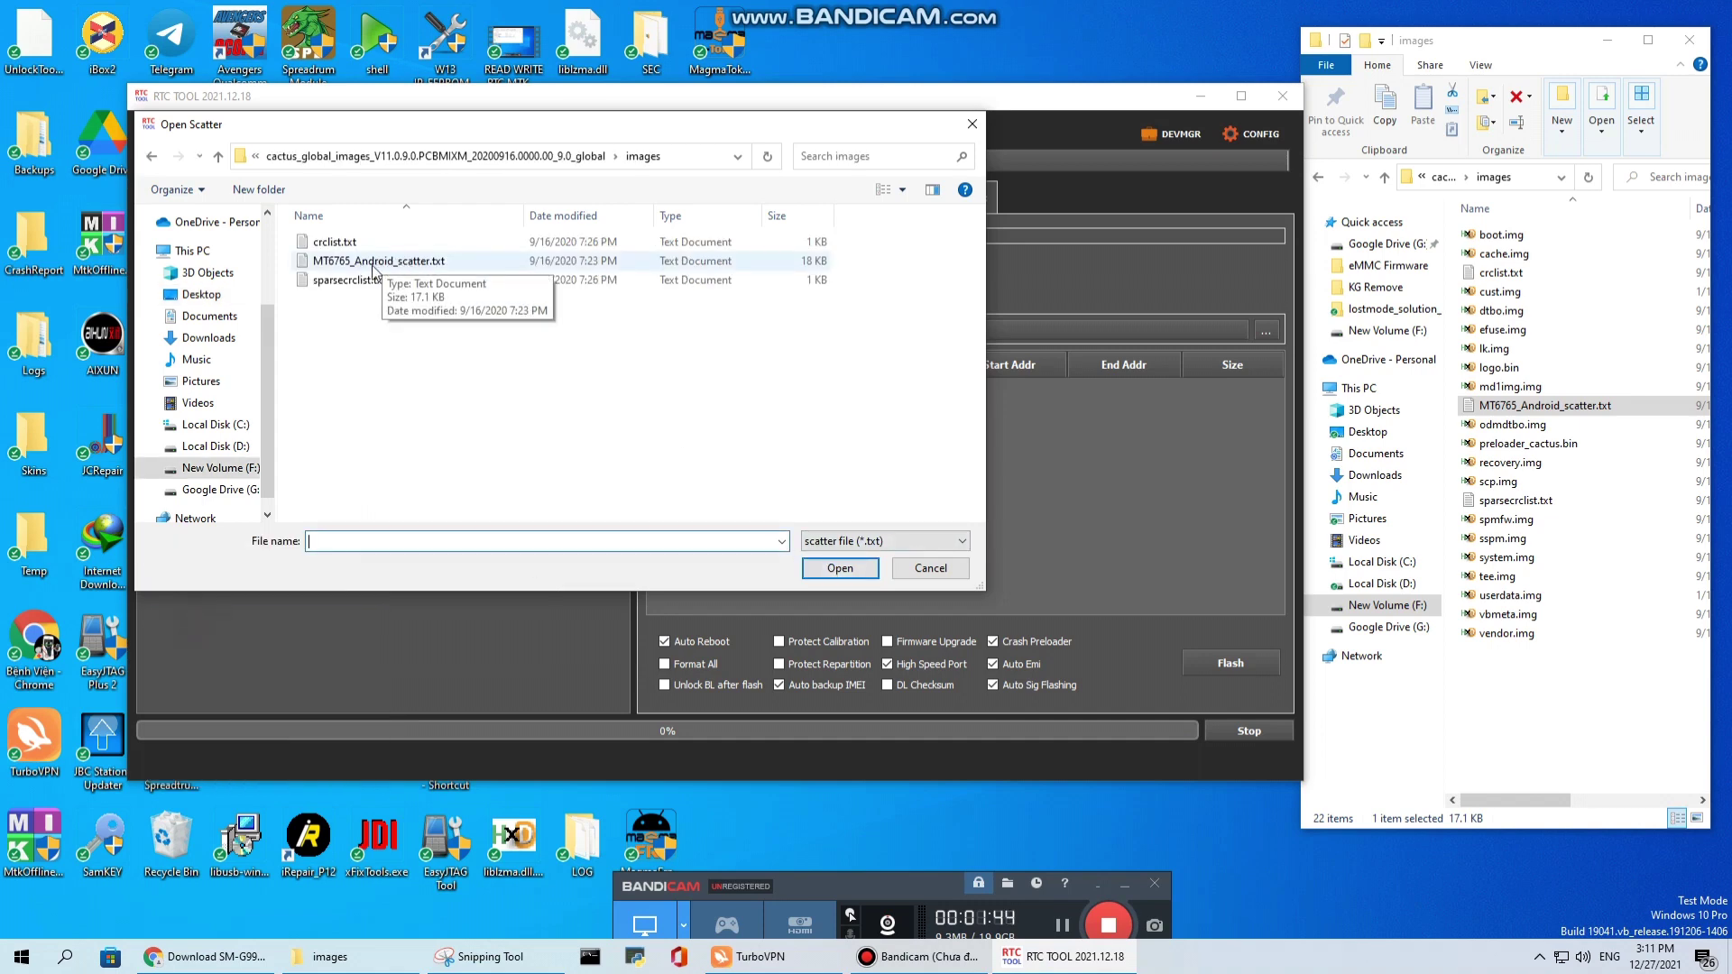
pyautogui.doubleClick(350, 263)
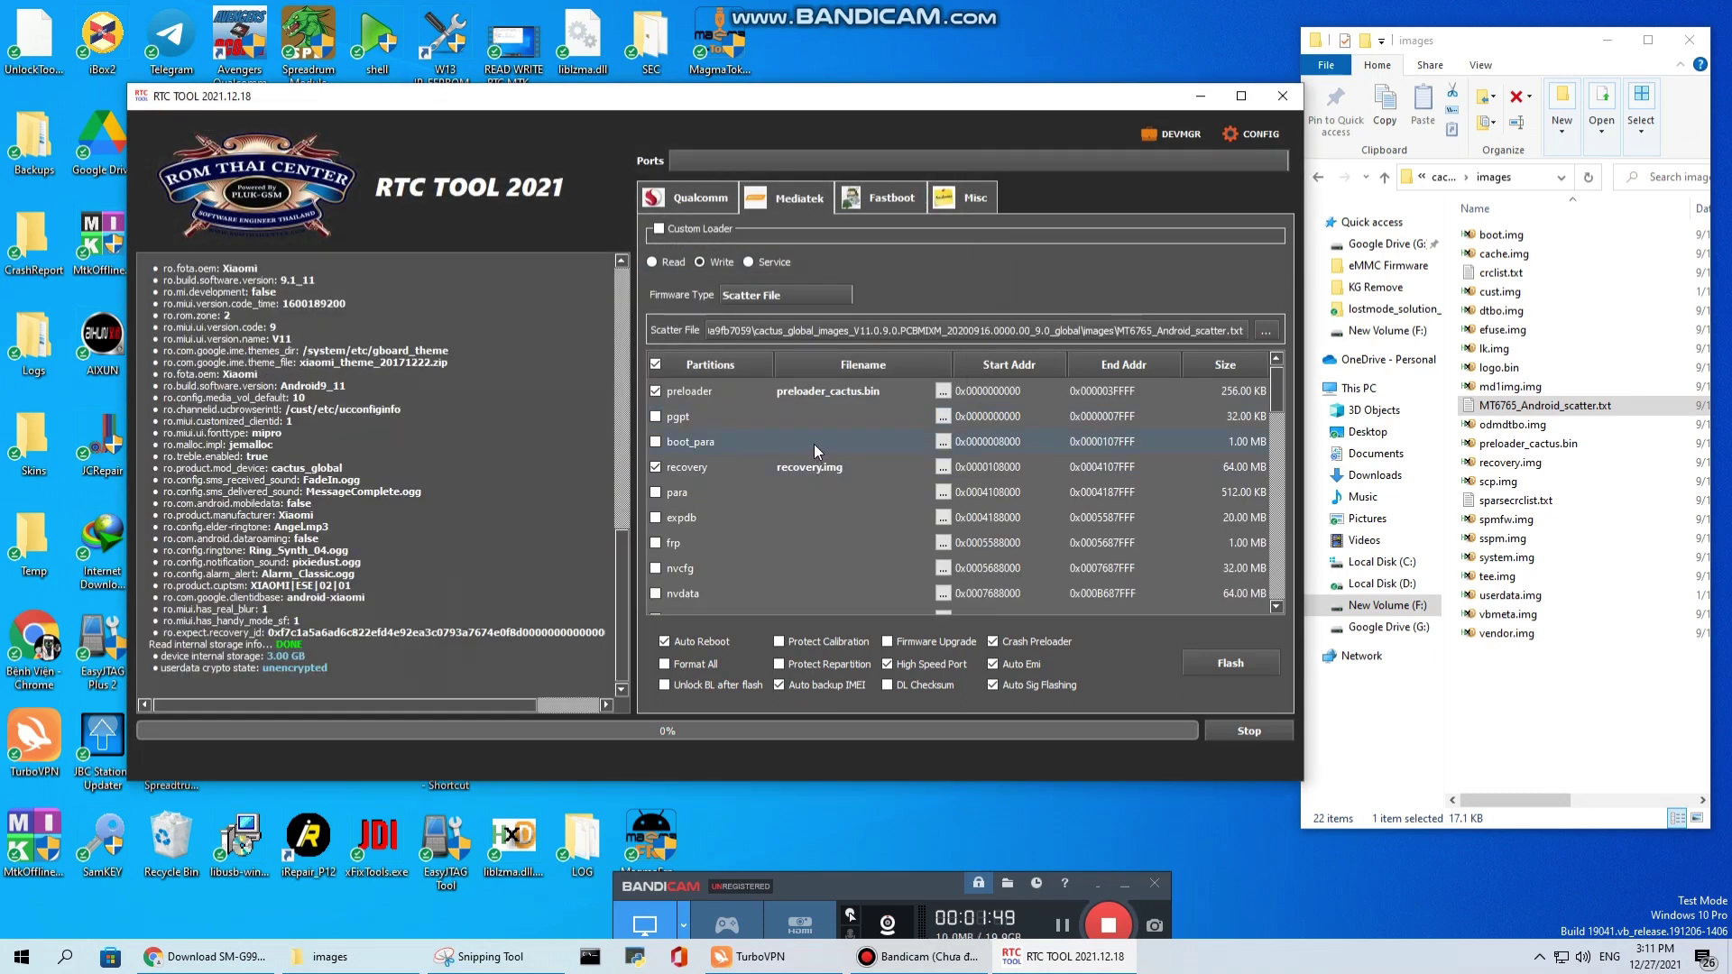
# Step: Review the loaded partition list, flash the firmware to the phone, and check the finalize and reboot entries in the log
pyautogui.scroll(-10, 814, 443)
pyautogui.scroll(10, 814, 443)
pyautogui.click(1219, 661)
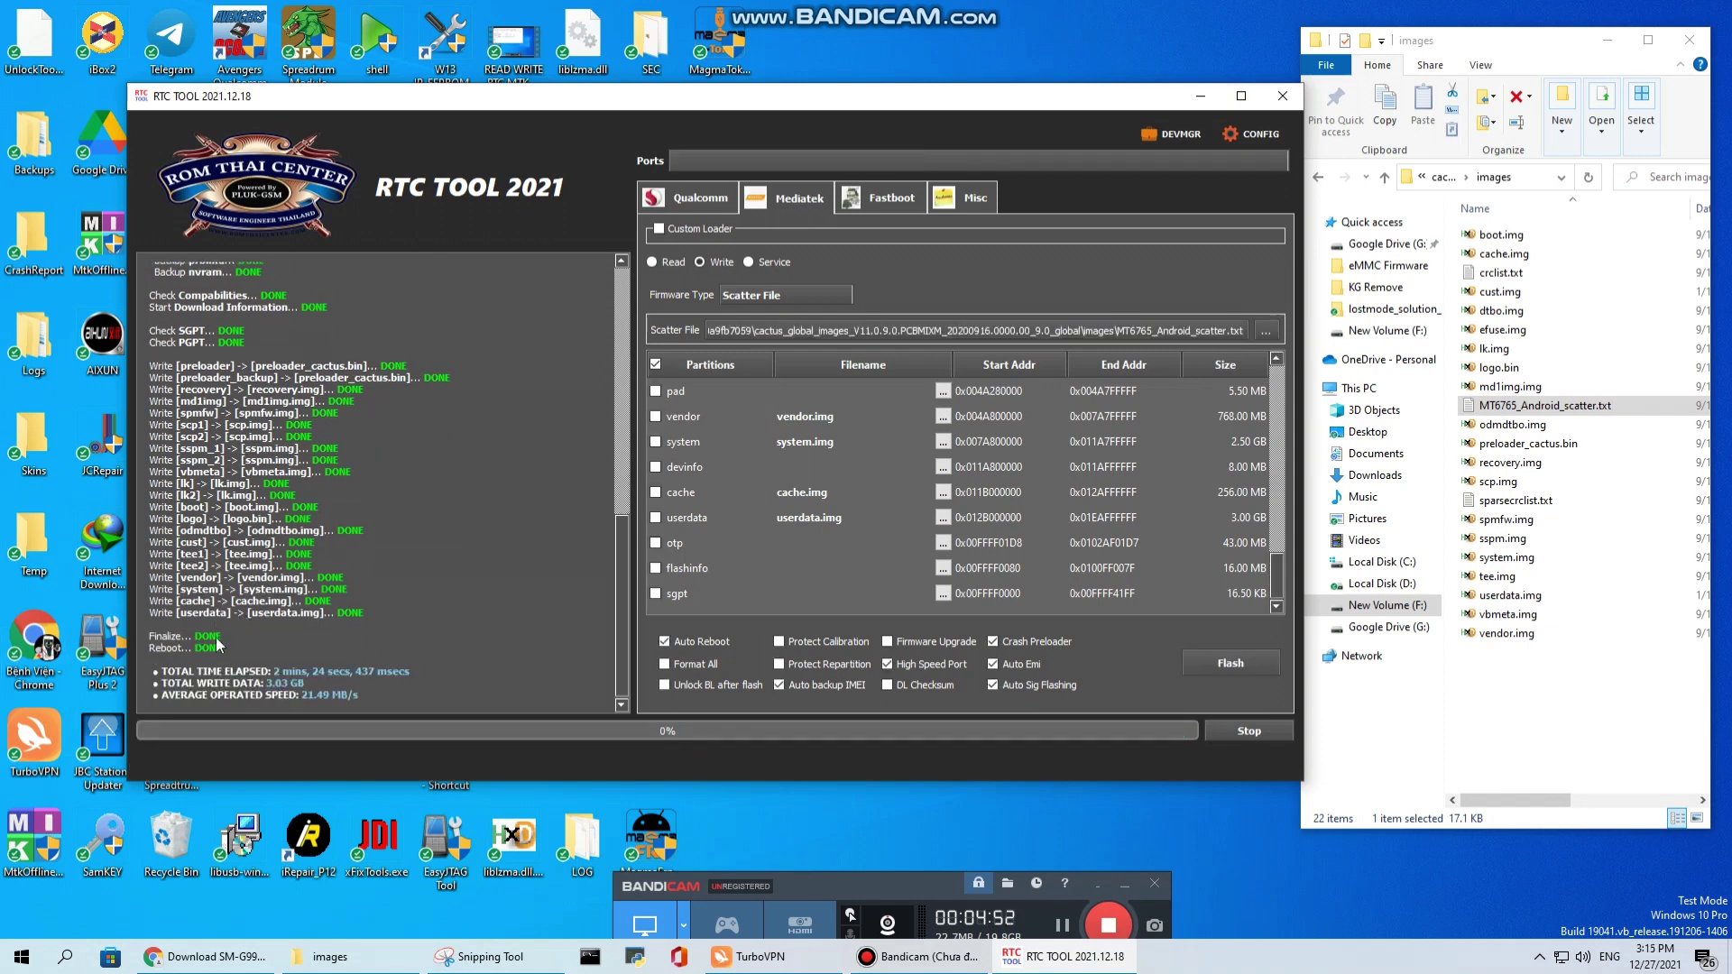
pyautogui.moveTo(227, 662); pyautogui.dragTo(151, 631)
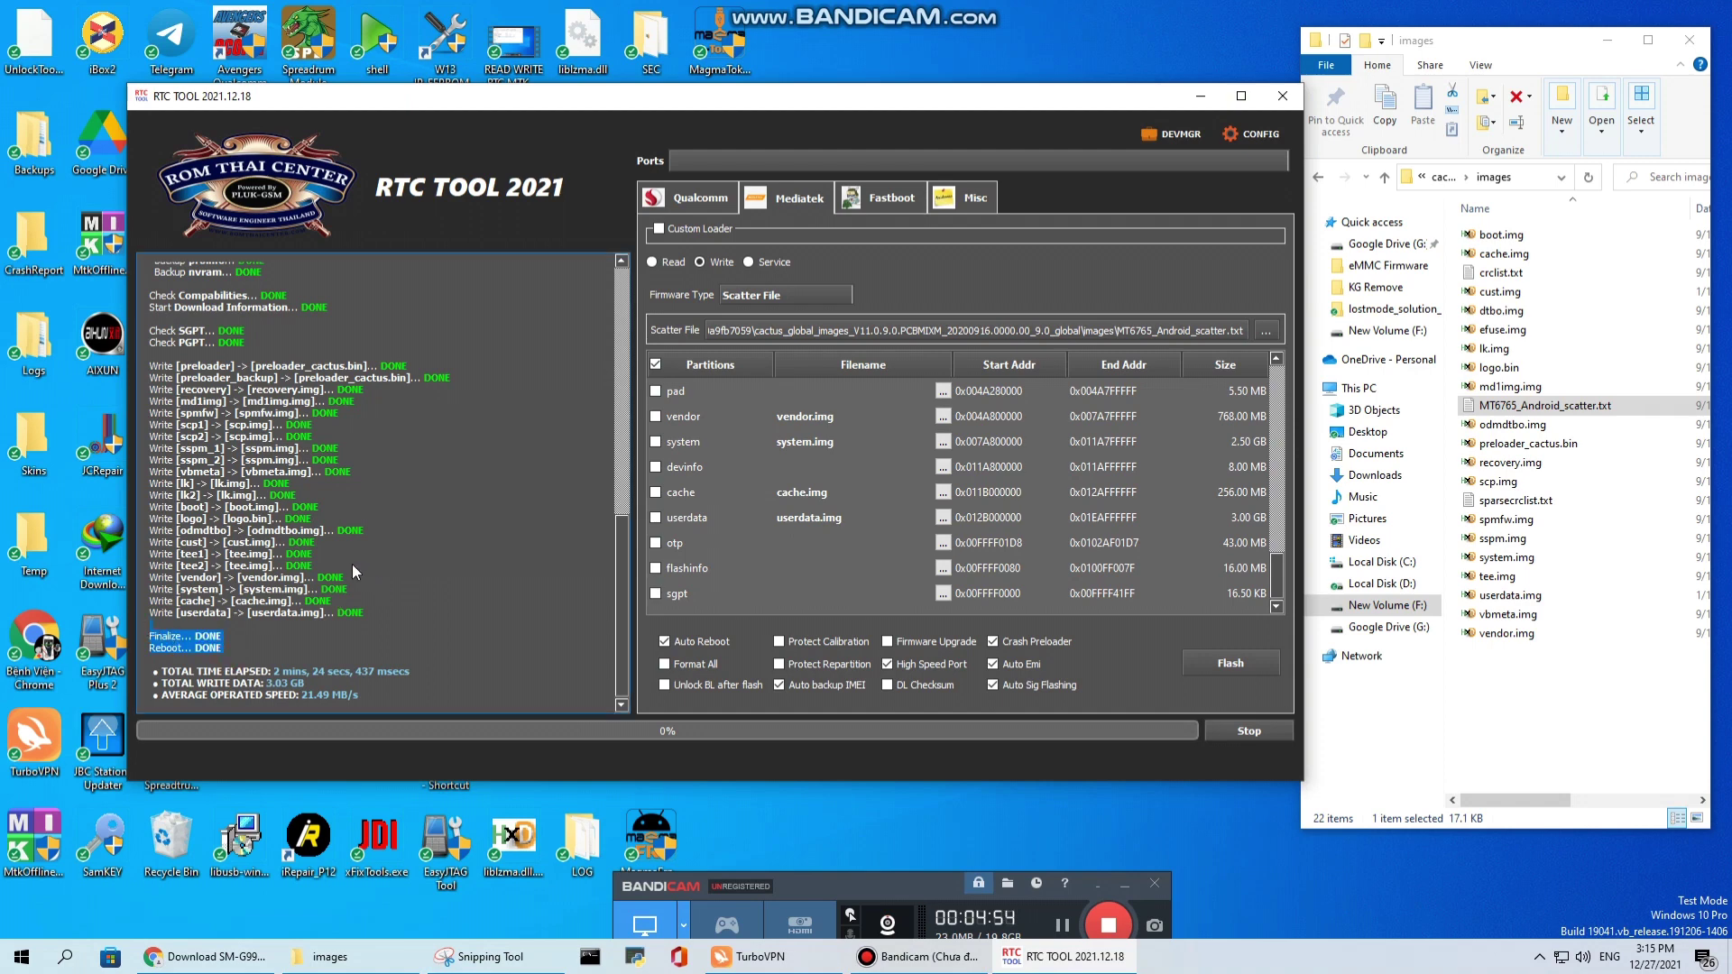
pyautogui.click(401, 592)
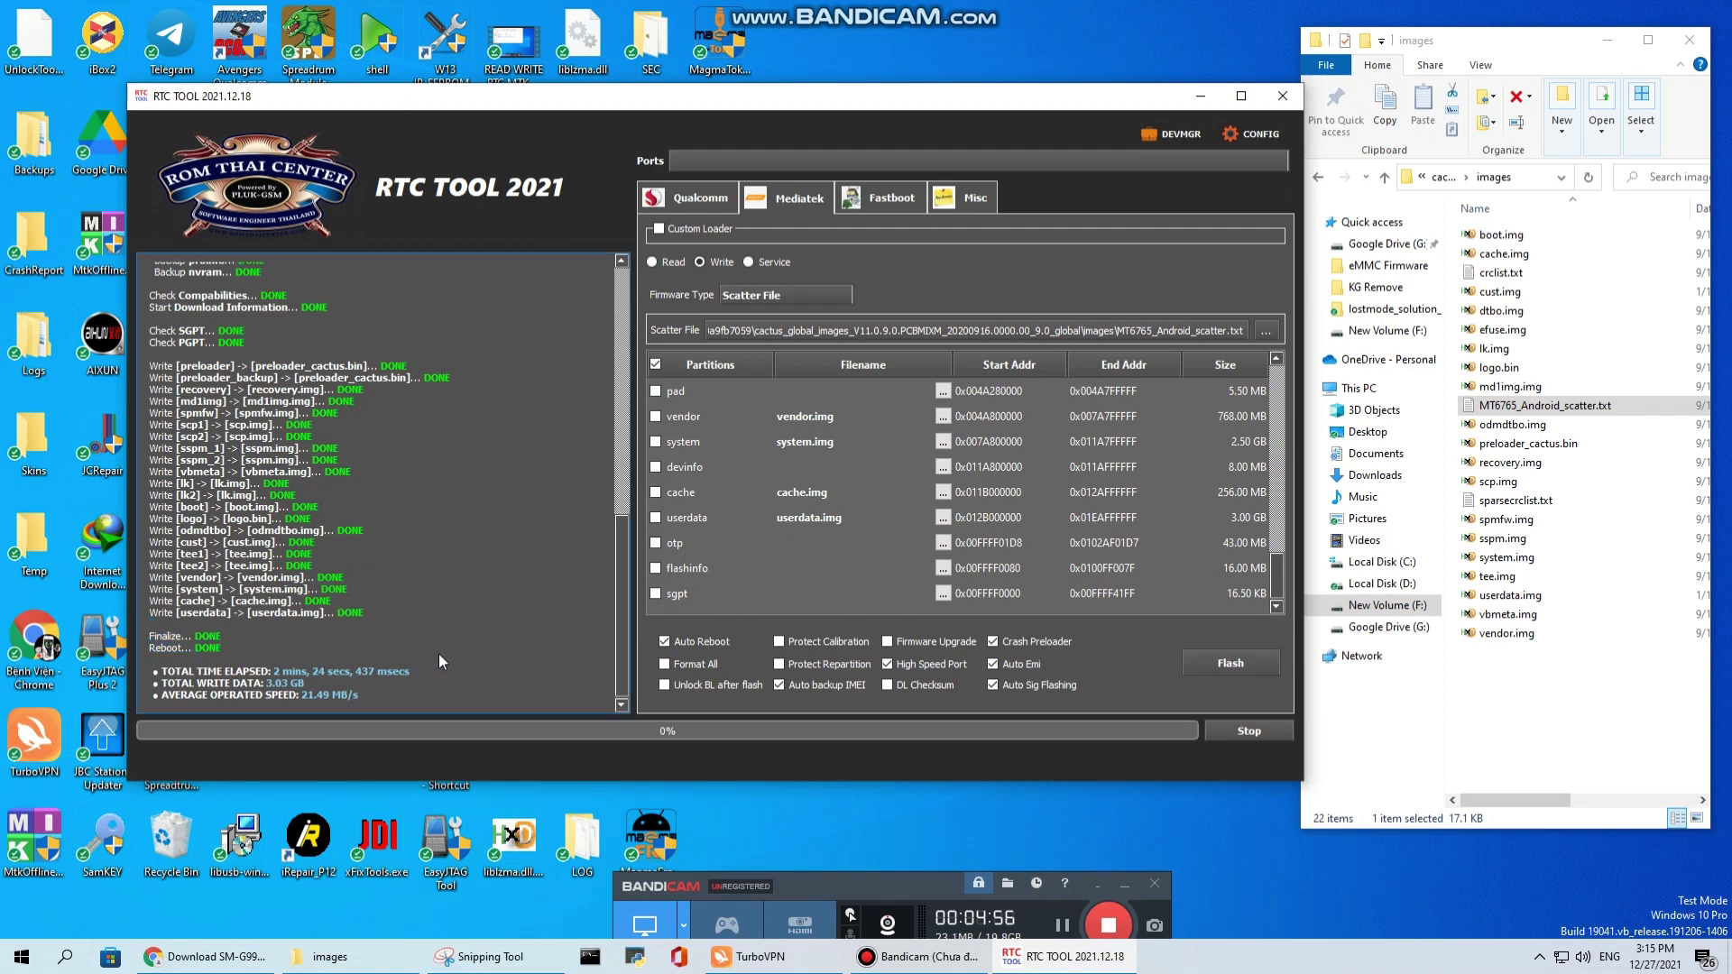